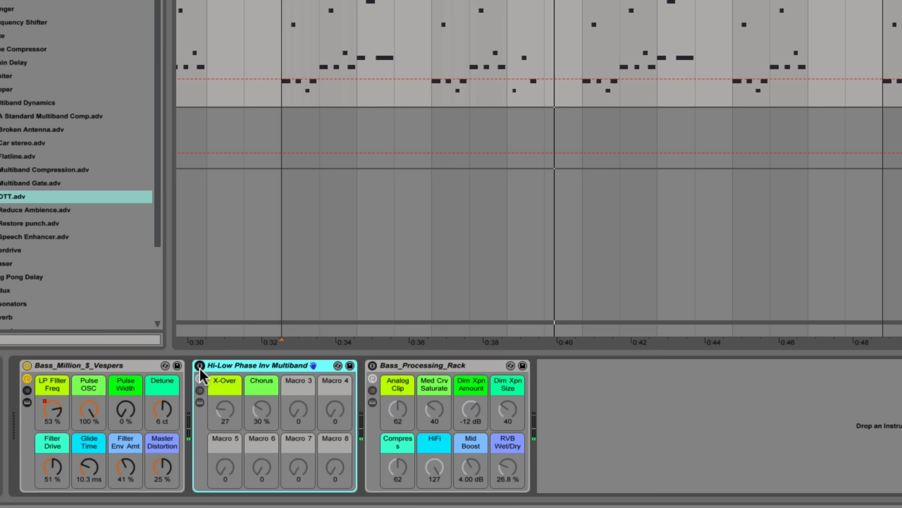
# Turn on the Hi-Low Phase Inv Multiband rack, show its chain list and select the EQ Eight in the Lows chain
pyautogui.click(199, 366)
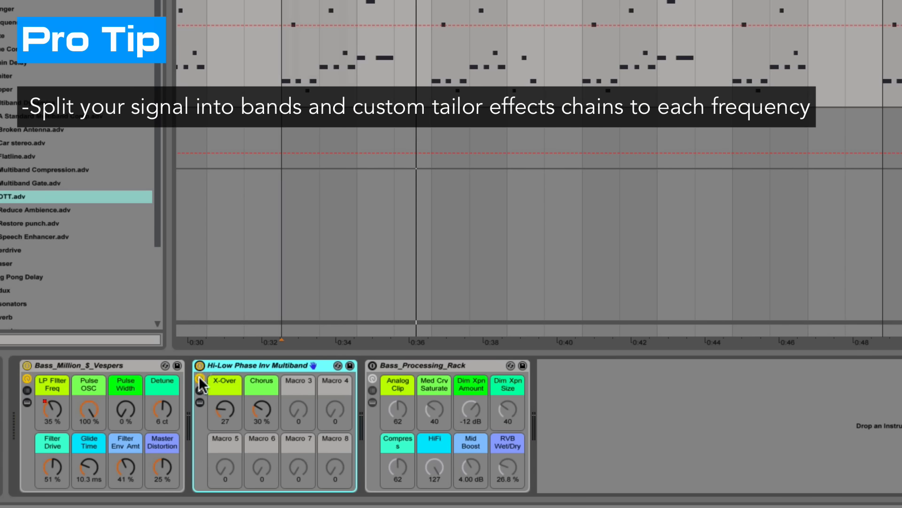
pyautogui.click(200, 390)
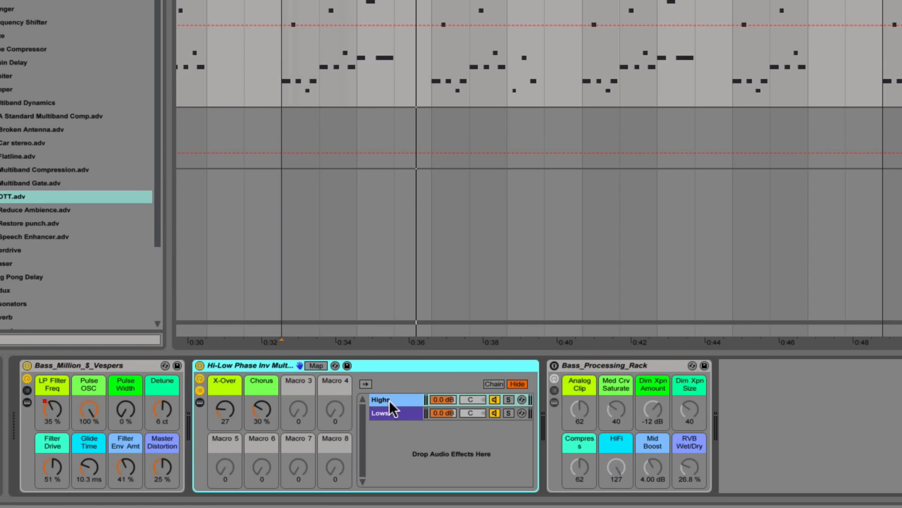
pyautogui.click(389, 414)
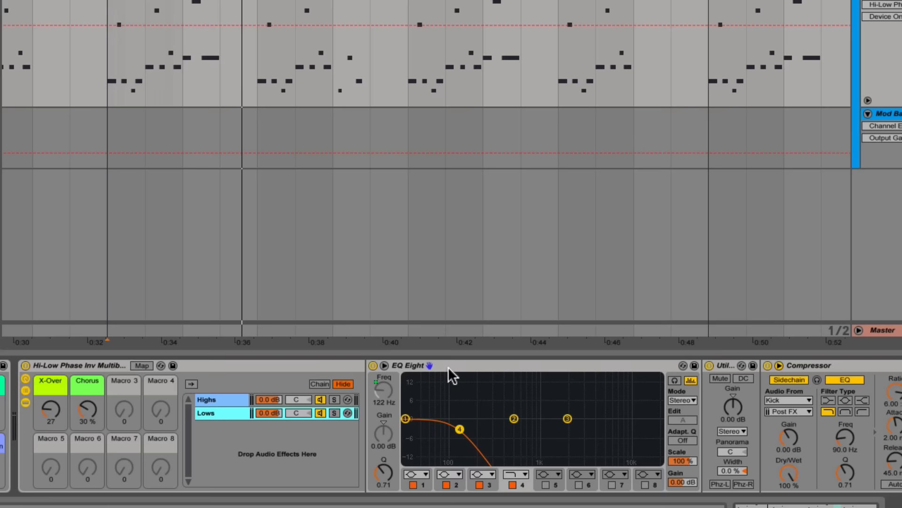
pyautogui.click(636, 366)
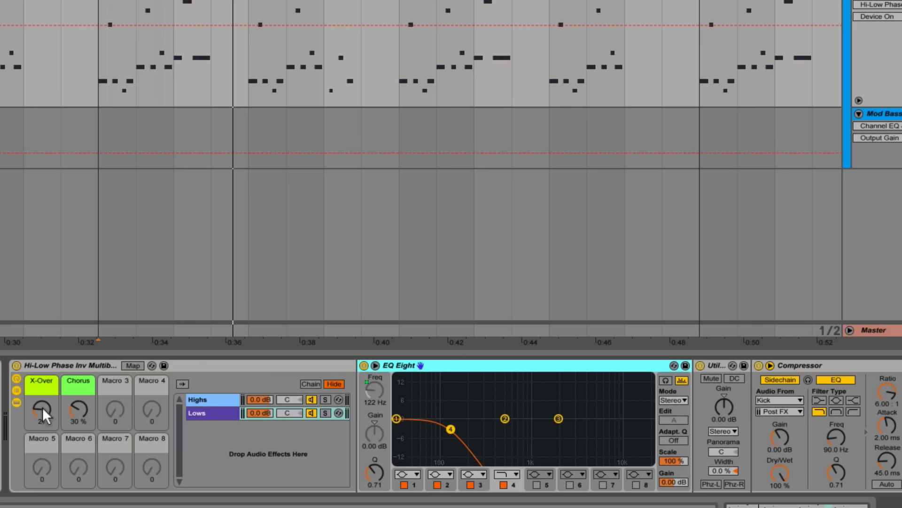
# Examine the X-Over macro and the Lows chain's Utility and sidechain Compressor, and play back the track
pyautogui.moveTo(42, 407)
pyautogui.mouseDown()
pyautogui.moveTo(43, 375)
pyautogui.moveTo(43, 396)
pyautogui.mouseUp()
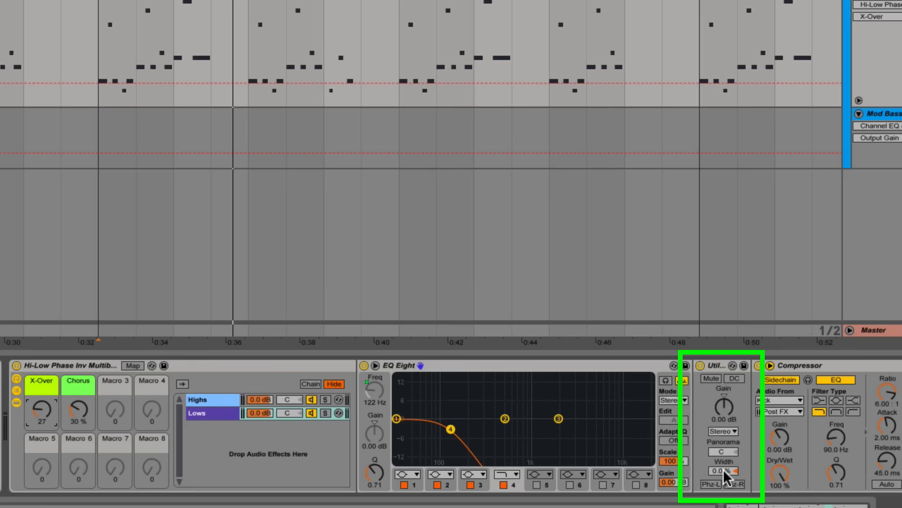
pyautogui.hscroll(5, 789, 451)
pyautogui.hscroll(2, 696, 449)
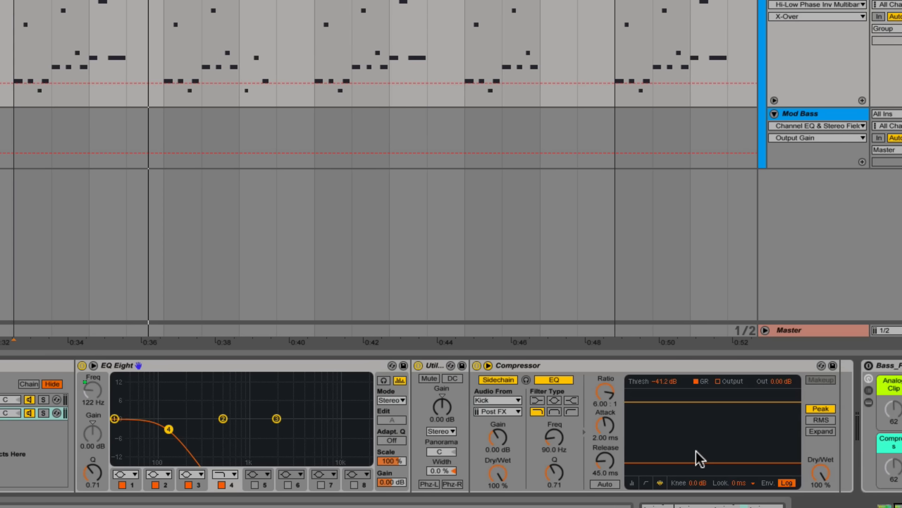
pyautogui.press('space')
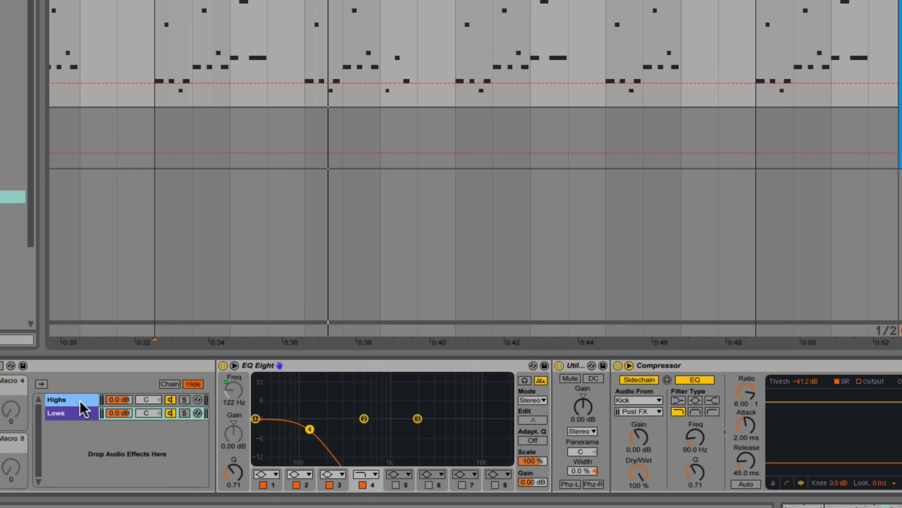
# Open the Highs chain, unfold its nested Highs rack and select the Highs Pass chain
pyautogui.click(80, 400)
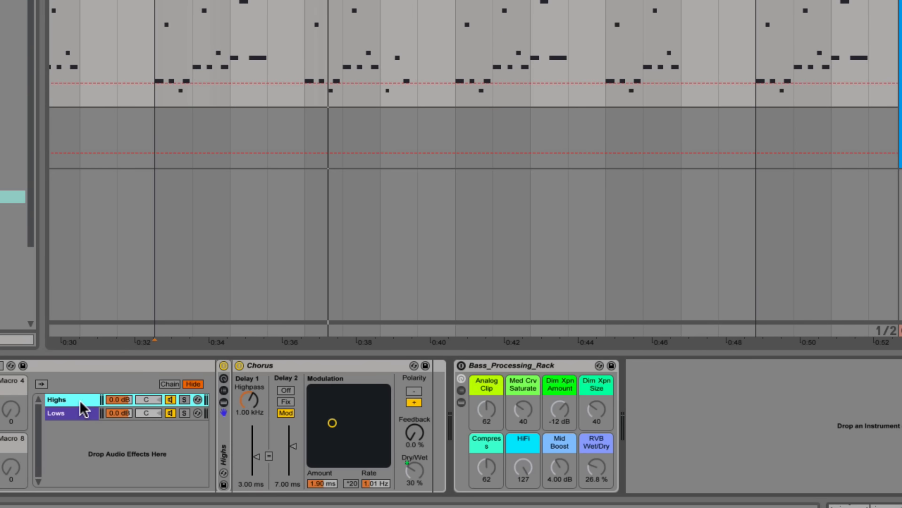
pyautogui.doubleClick(224, 435)
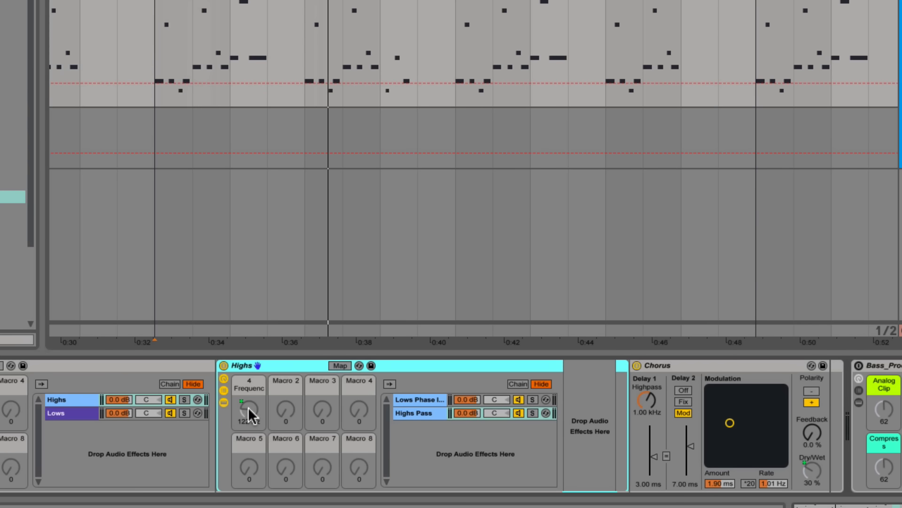
pyautogui.click(413, 413)
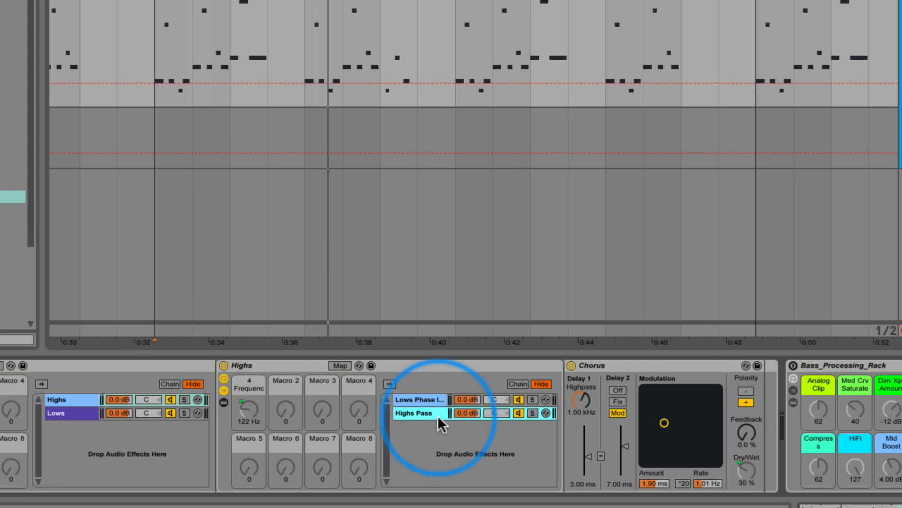
pyautogui.click(64, 399)
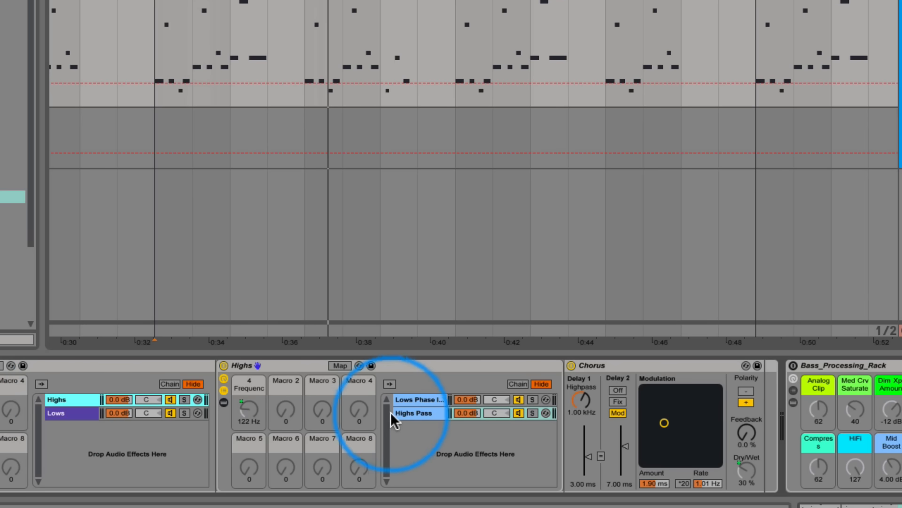
pyautogui.click(418, 413)
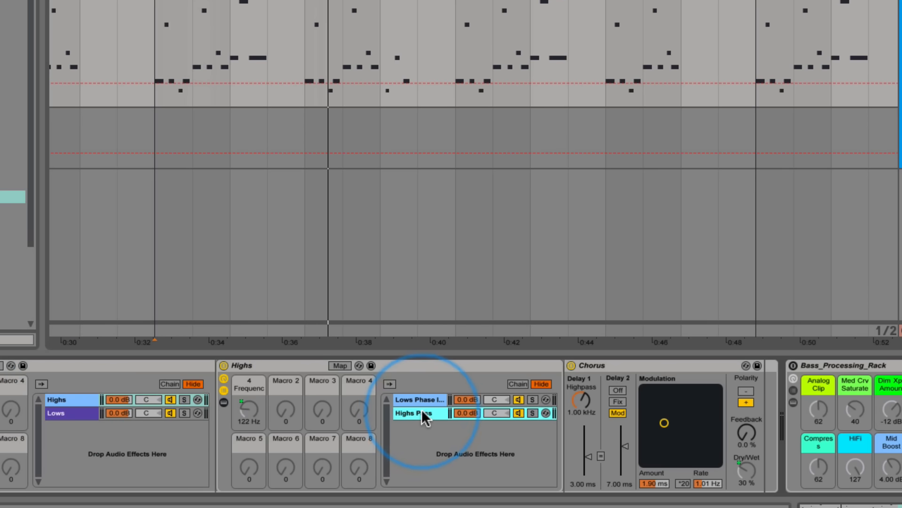
# Inspect the Chorus device in the Highs chain and the Chorus macro that controls its Dry/Wet
pyautogui.click(643, 366)
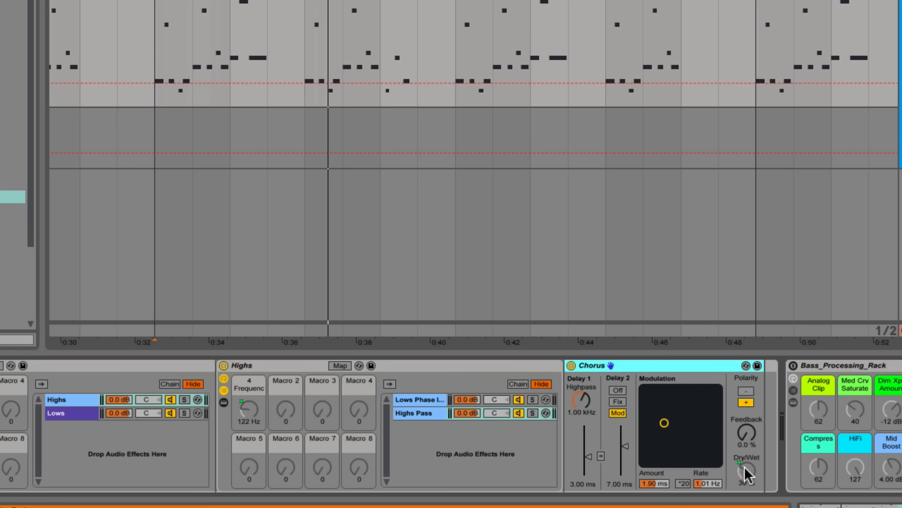
pyautogui.hscroll(-5, 250, 421)
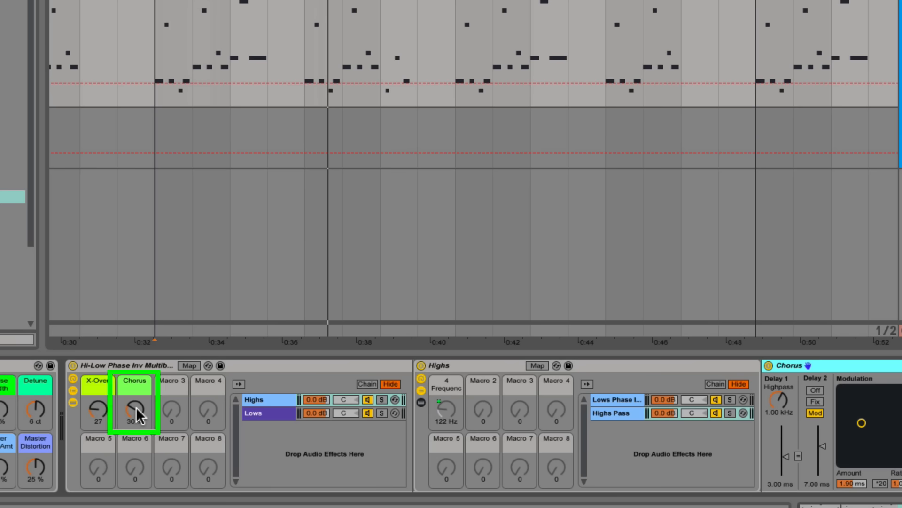
pyautogui.moveTo(136, 408)
pyautogui.mouseDown()
pyautogui.moveTo(135, 394)
pyautogui.moveTo(135, 404)
pyautogui.mouseUp()
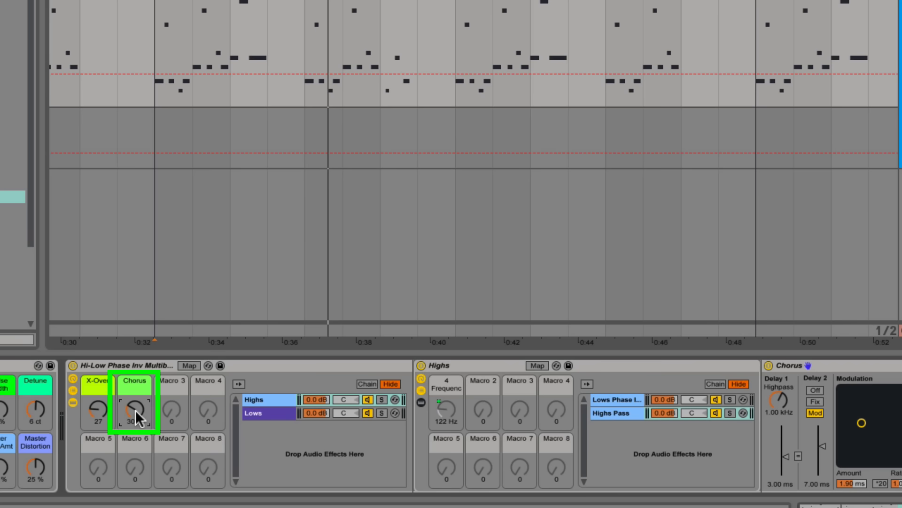
# Review the signal path from the Highs Pass chain into the Chorus device
pyautogui.hscroll(8, 155, 411)
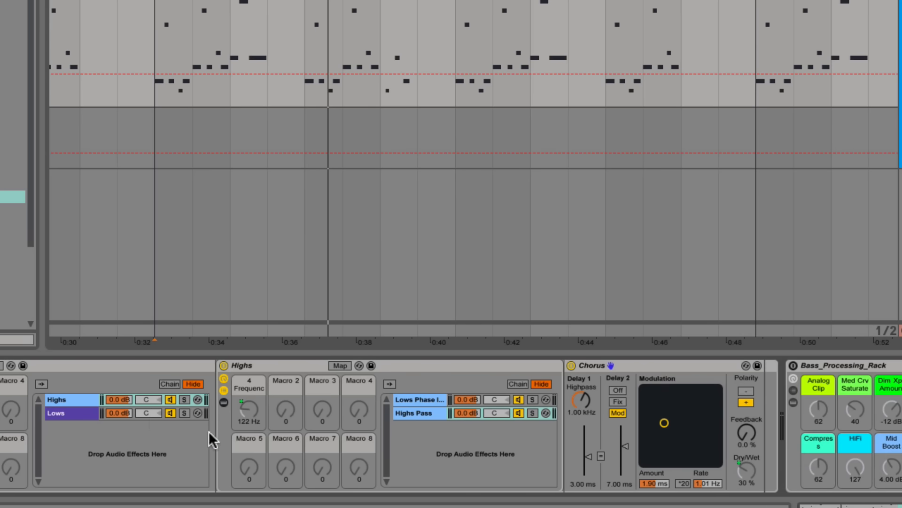
pyautogui.click(420, 415)
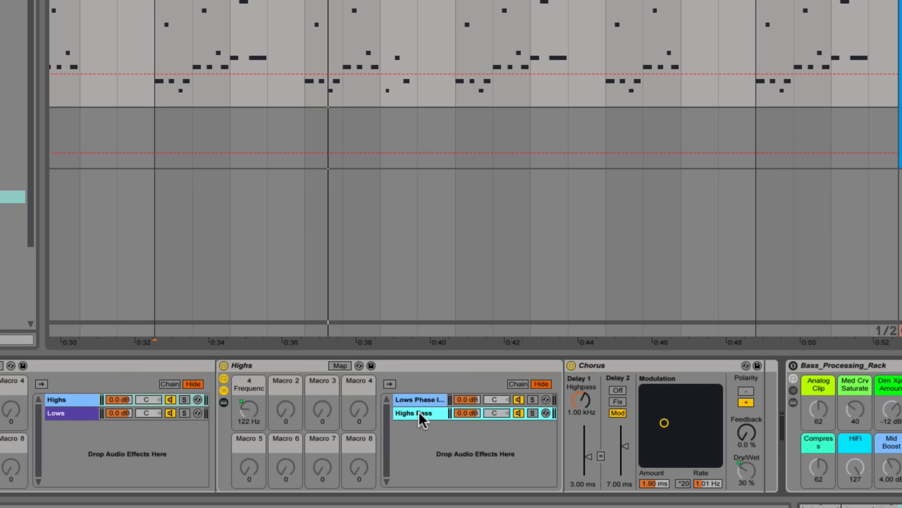
pyautogui.click(632, 365)
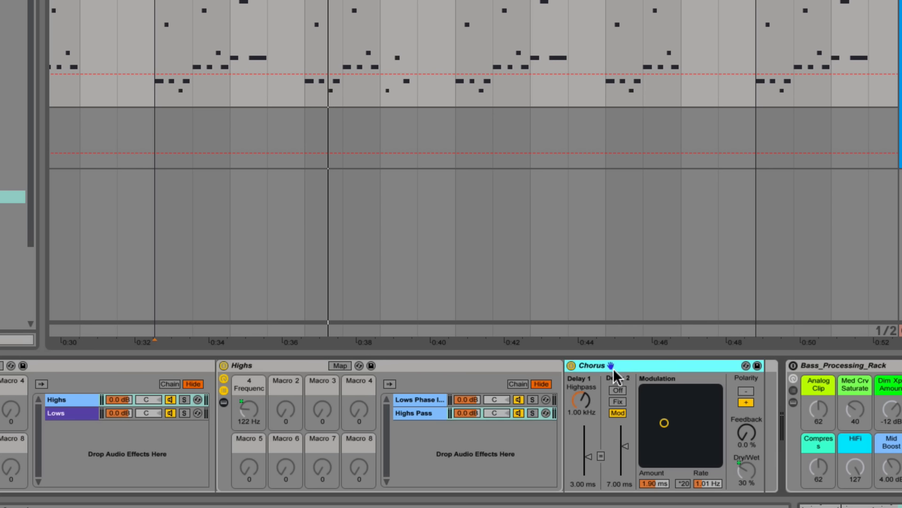
# Compare the phase-inverted lows chain with the main Lows chain, examining the inverted chain's EQ Eight and Utility
pyautogui.click(419, 399)
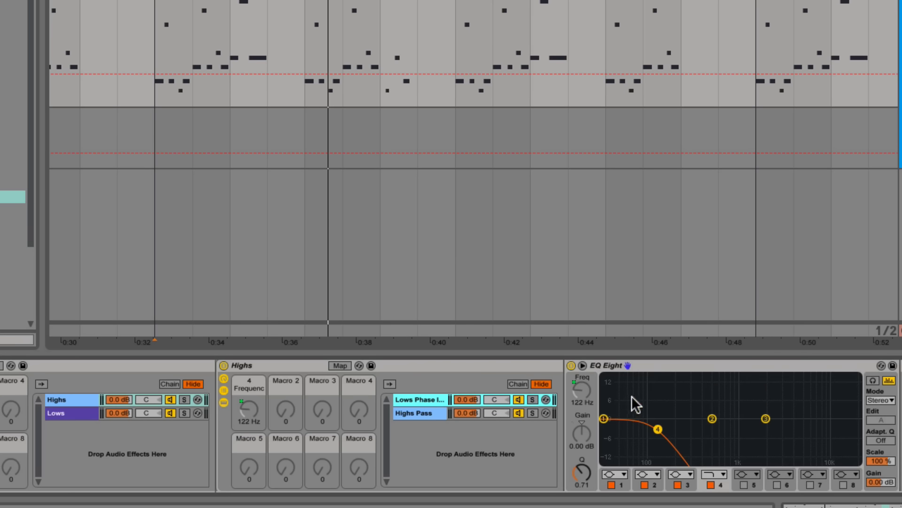
pyautogui.click(61, 413)
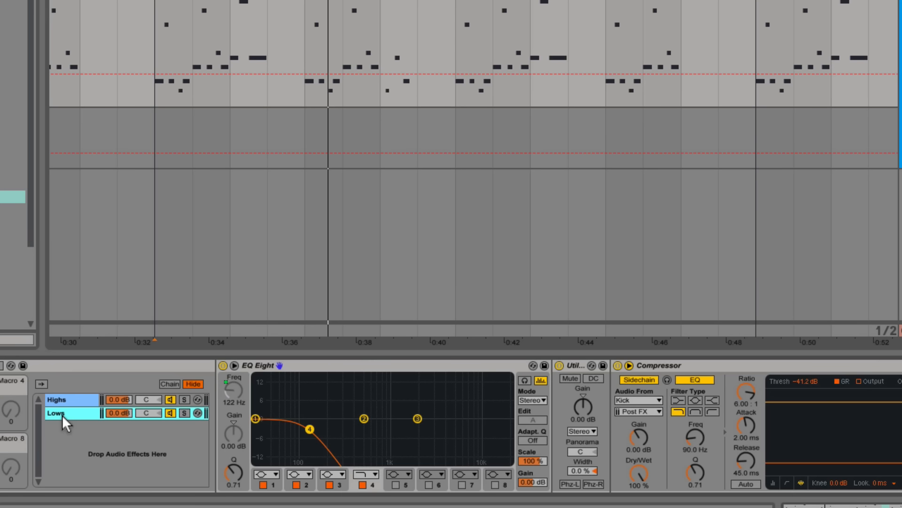
pyautogui.click(72, 399)
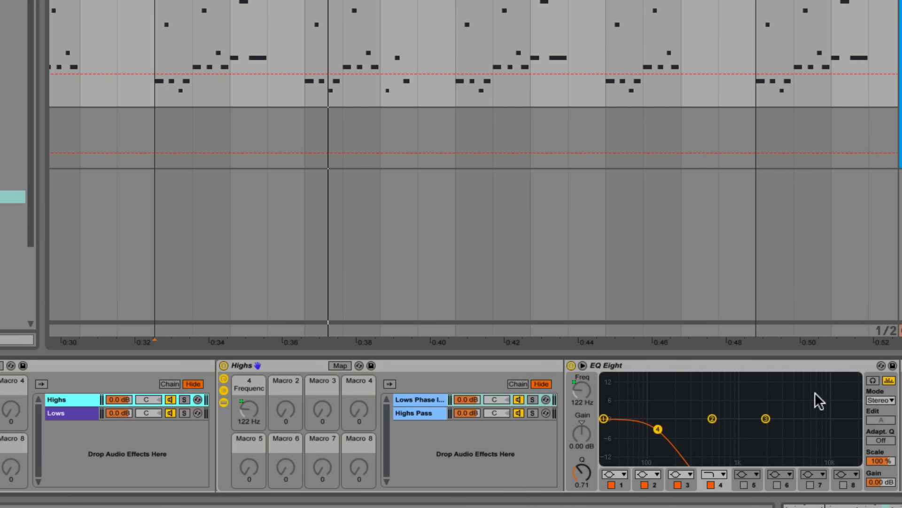
pyautogui.click(767, 363)
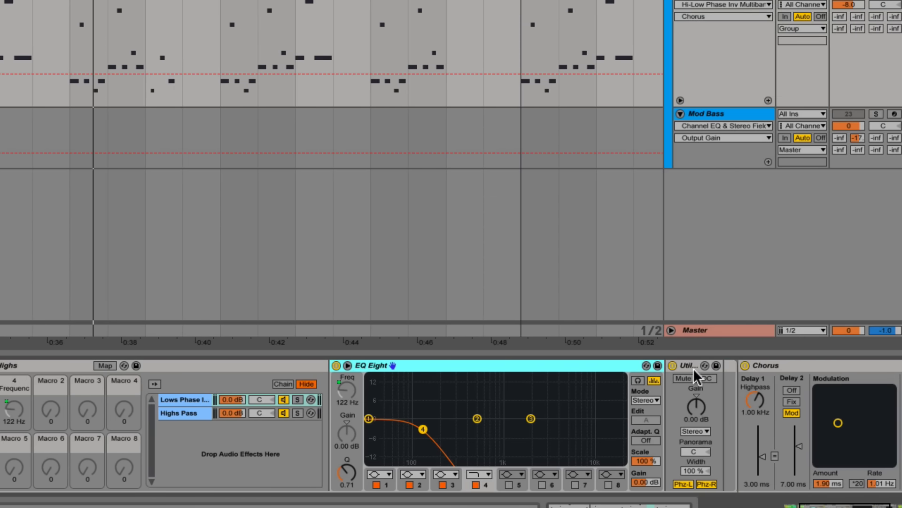
pyautogui.click(688, 365)
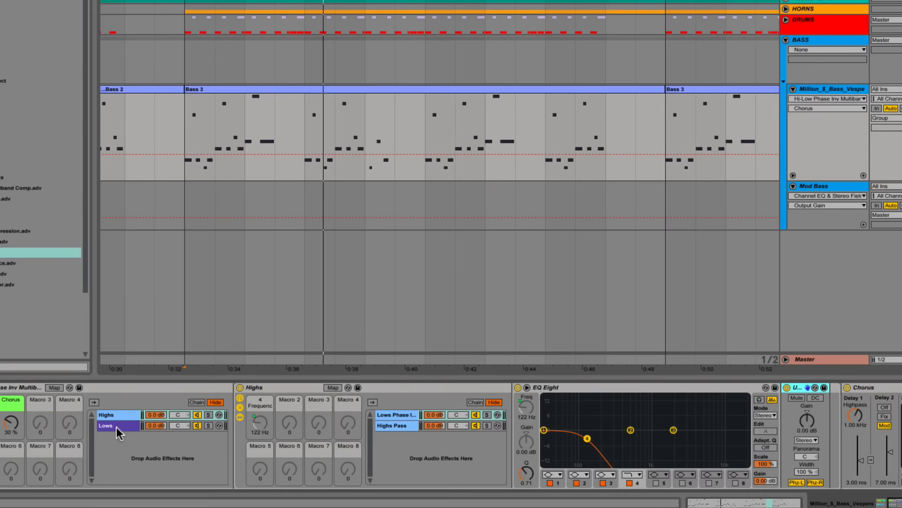
# Recheck the Lows chain, the Highs chain, and its Highs Pass chain with the Chorus device
pyautogui.click(116, 426)
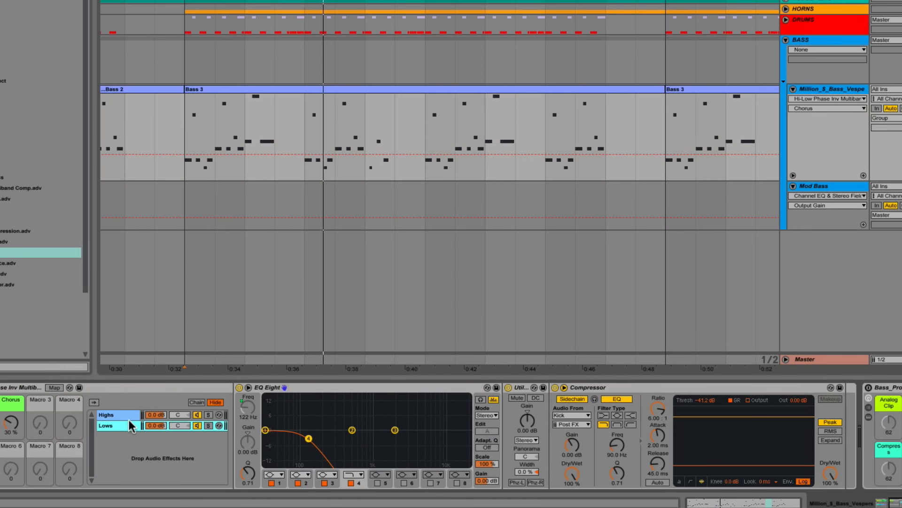
pyautogui.click(117, 417)
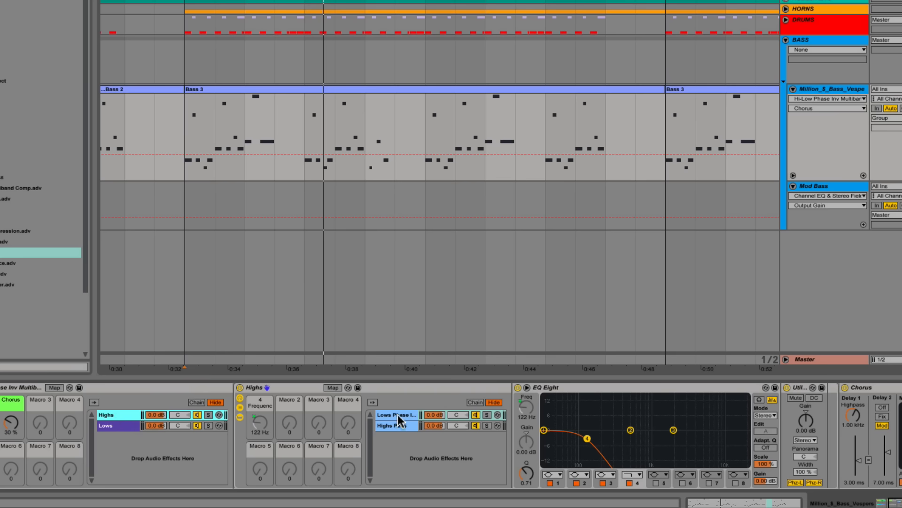
pyautogui.click(396, 426)
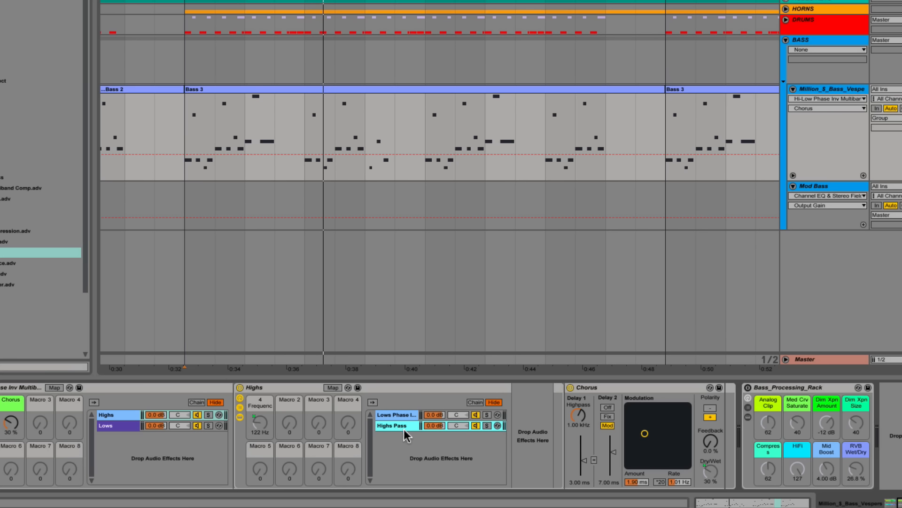
pyautogui.click(628, 388)
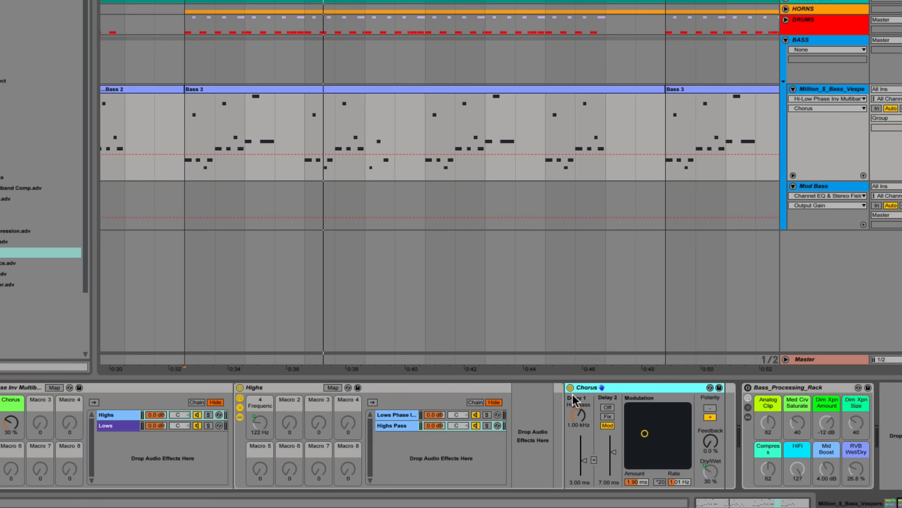
# Review the complete Hi-Low Phase Inv Multiband rack from its macros through to the Chorus
pyautogui.hscroll(-3, 251, 436)
pyautogui.click(160, 387)
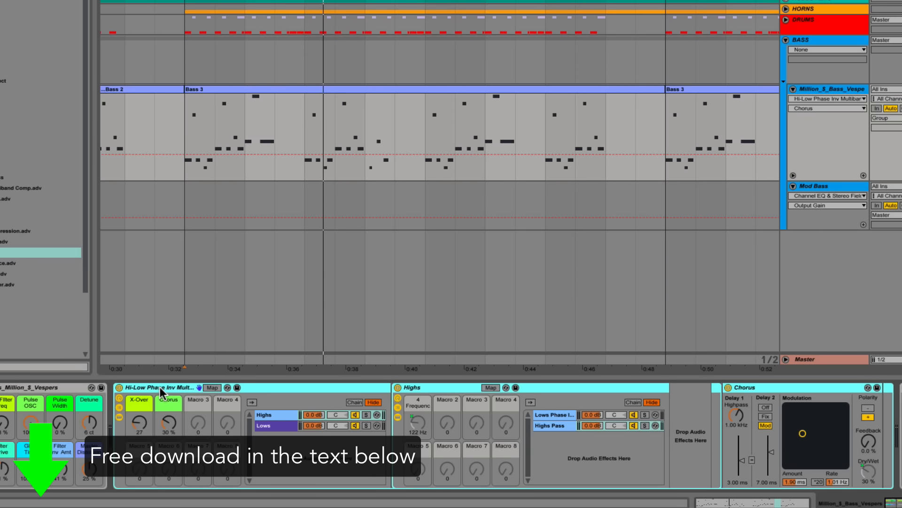
pyautogui.click(784, 389)
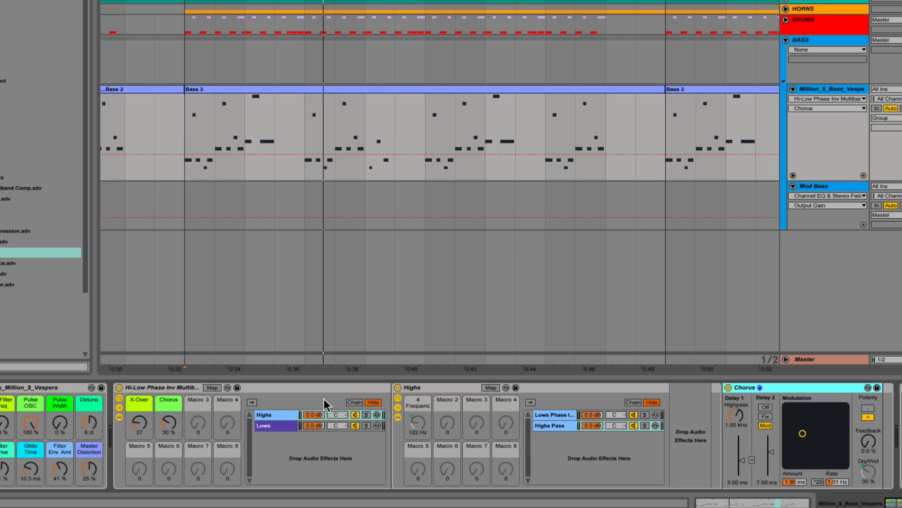
pyautogui.doubleClick(158, 384)
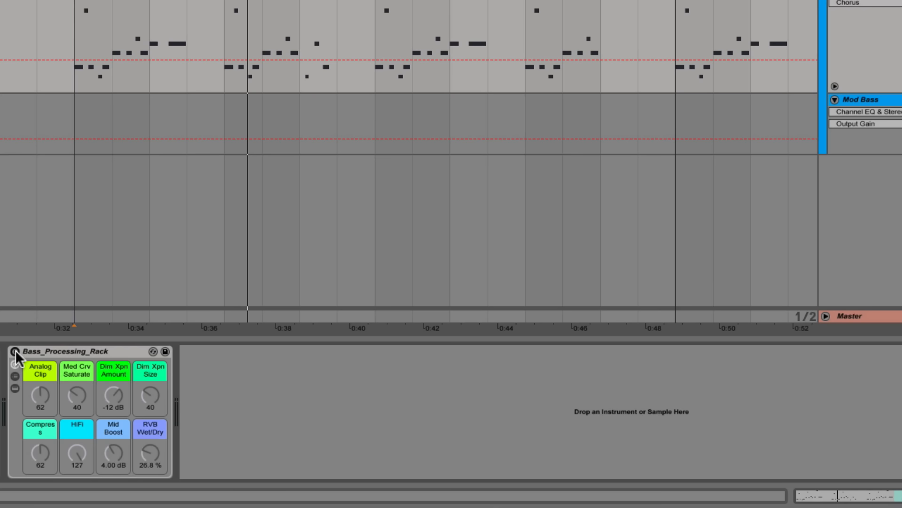
# Turn on Bass_Processing_Rack, show its chain list and open its chain to display the Saturator devices
pyautogui.click(15, 351)
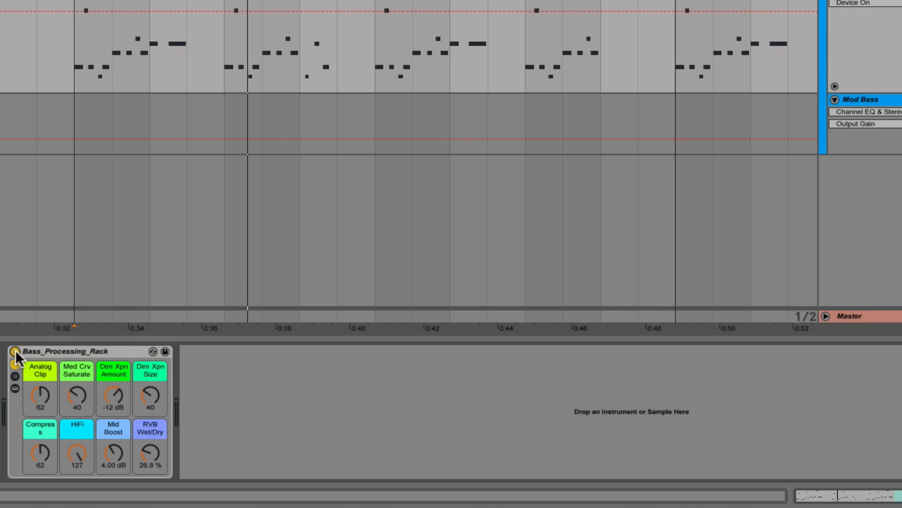
pyautogui.click(15, 376)
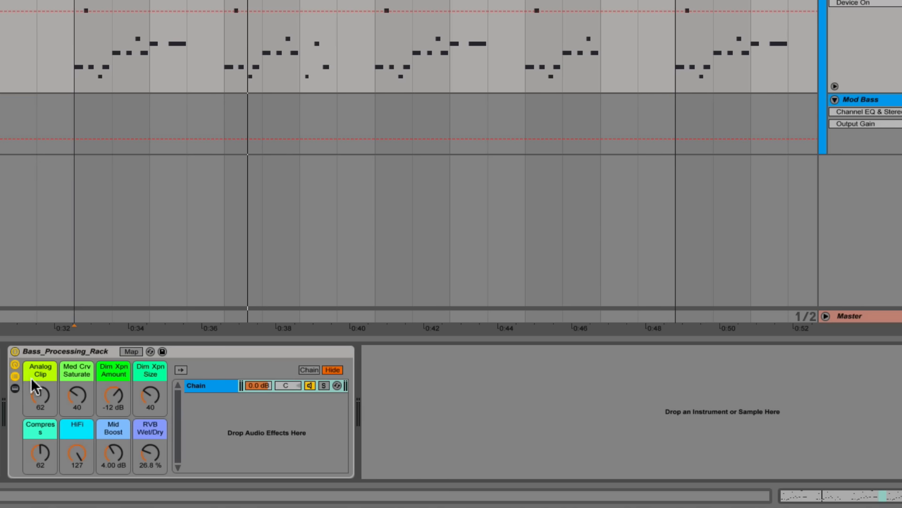
pyautogui.click(211, 386)
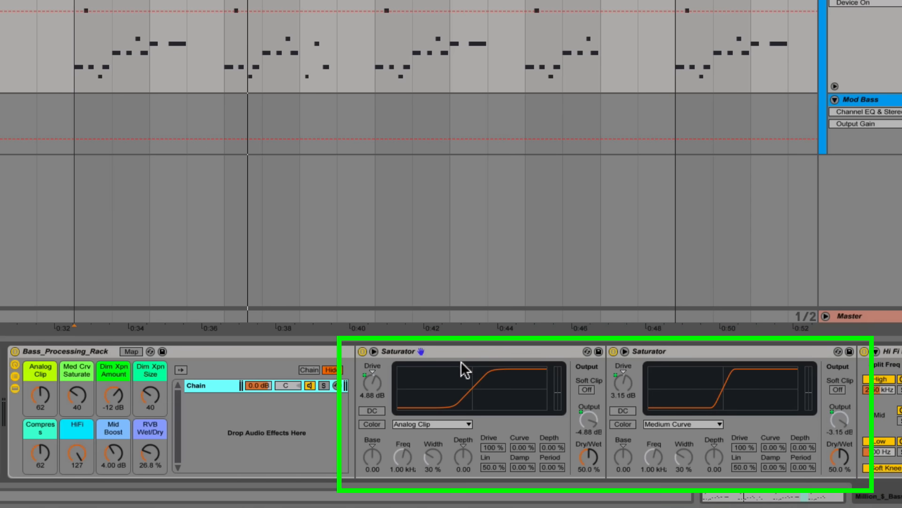
# Try resetting the Analog Clip Saturator's Dry/Wet to its default and undo the reset
pyautogui.doubleClick(591, 458)
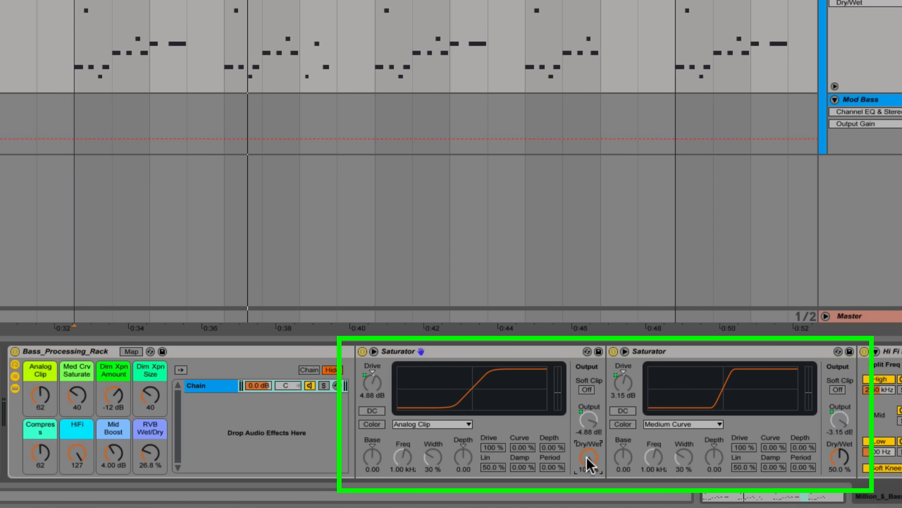
pyautogui.press('super+z')
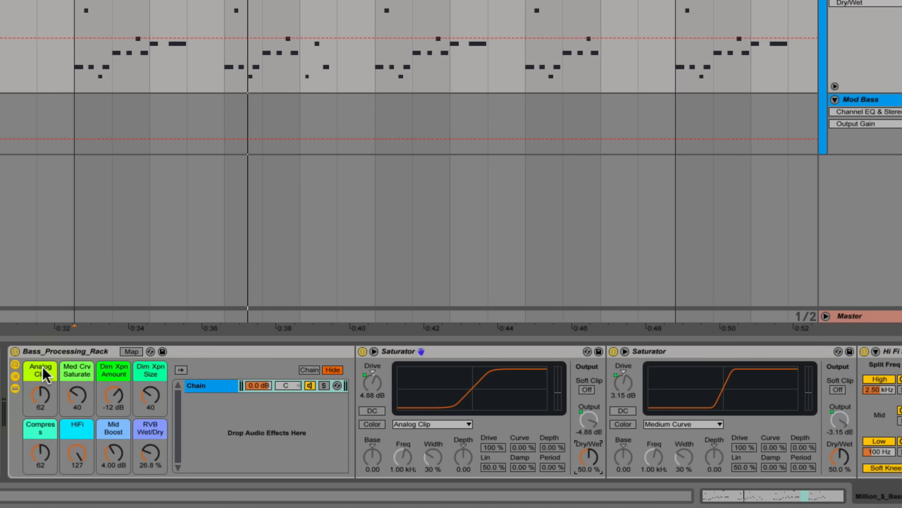
# Play the bass and compare the Analog Clip macro at 0 and at 127
pyautogui.moveTo(41, 393)
pyautogui.mouseDown()
pyautogui.moveTo(41, 362)
pyautogui.moveTo(41, 413)
pyautogui.moveTo(41, 393)
pyautogui.mouseUp()
pyautogui.moveTo(38, 399); pyautogui.dragTo(37, 367)
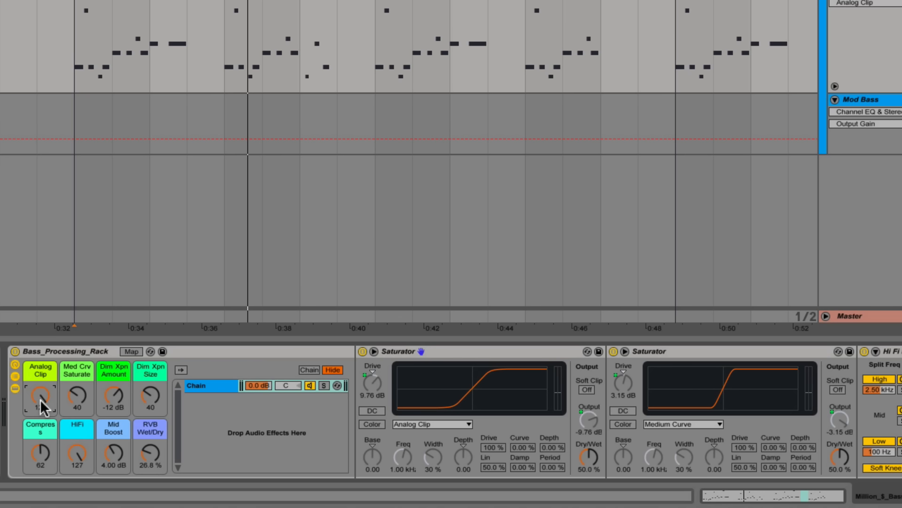
pyautogui.press('space')
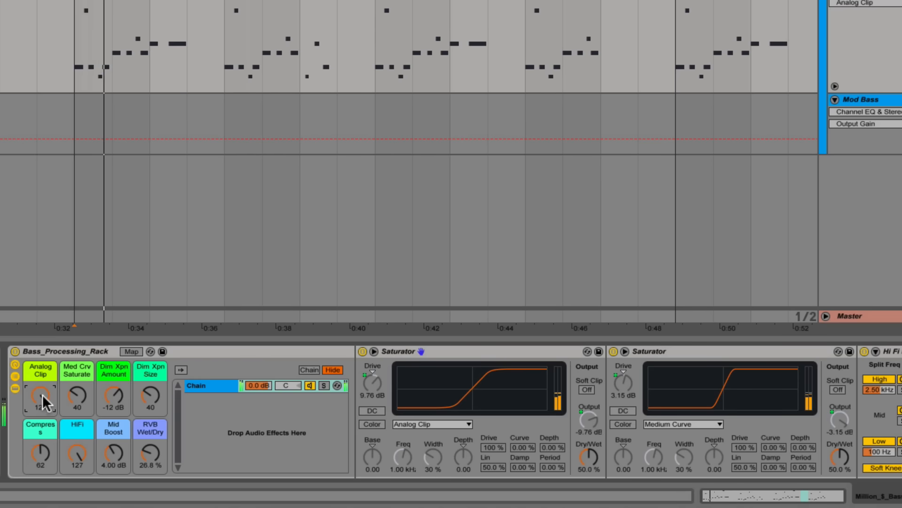
pyautogui.moveTo(43, 398); pyautogui.dragTo(43, 470)
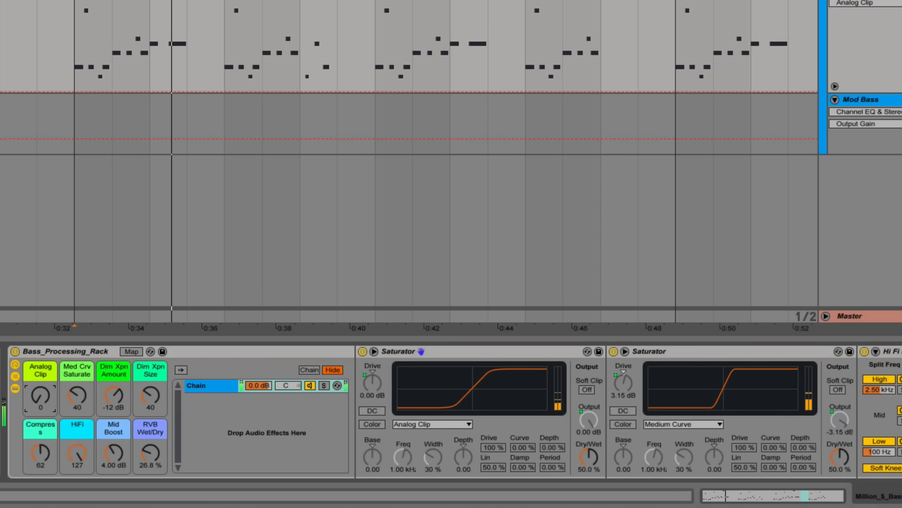
pyautogui.press('space')
pyautogui.press('space')
pyautogui.moveTo(40, 395); pyautogui.dragTo(41, 324)
pyautogui.press('space')
pyautogui.press('space')
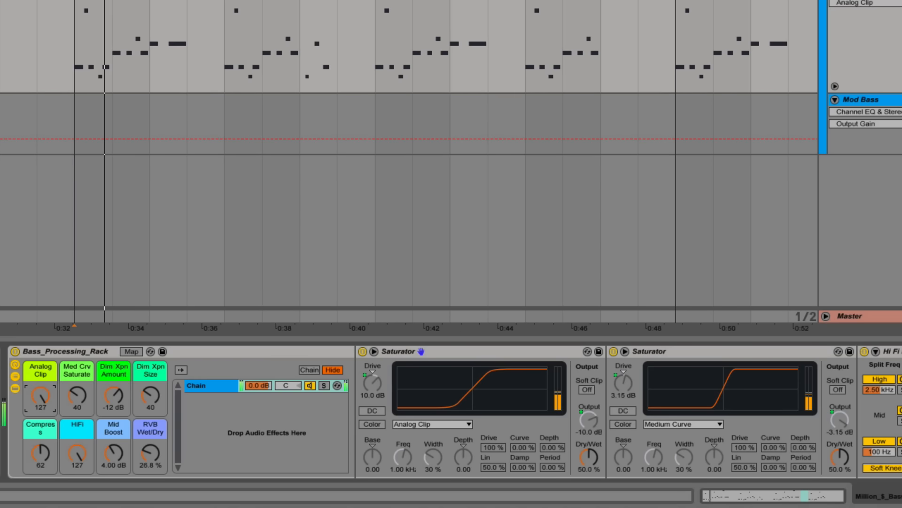
pyautogui.press('space')
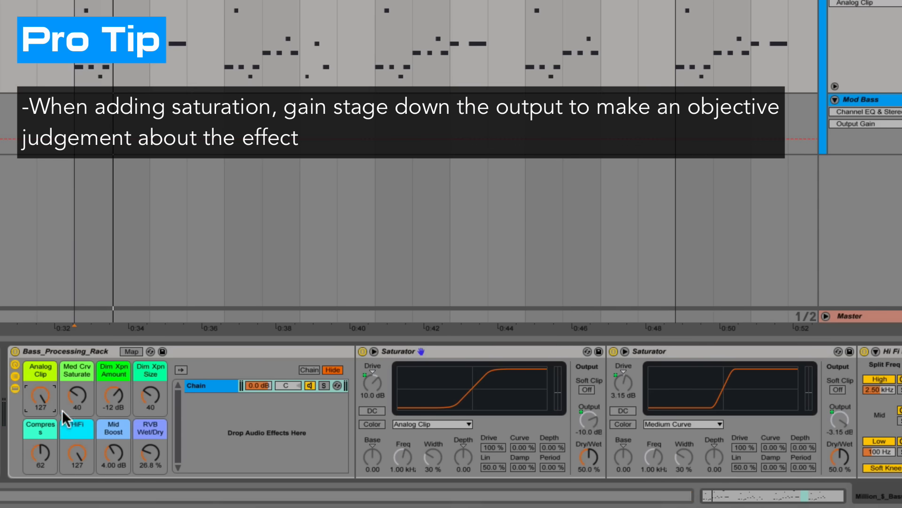
# Set the Analog Clip macro to 65, and set Med Crv Saturate to 62 after trying it at 127
pyautogui.moveTo(47, 404); pyautogui.dragTo(47, 444)
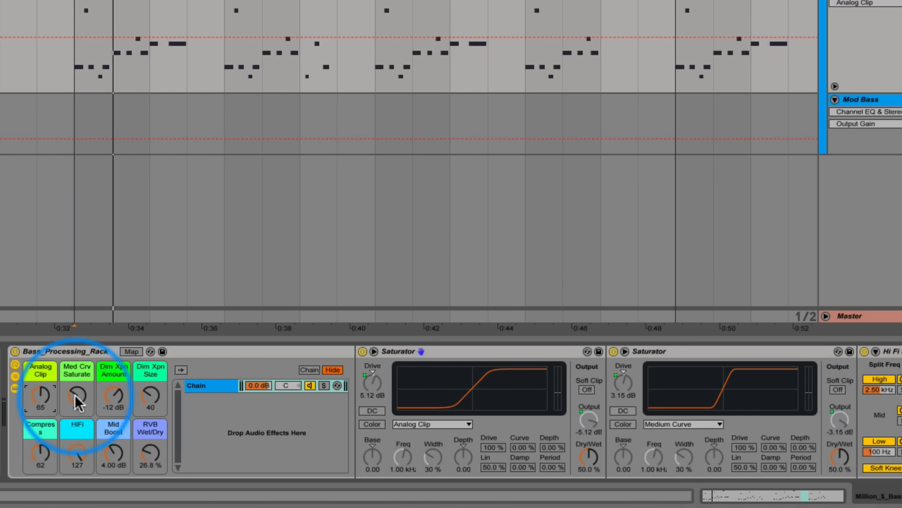
pyautogui.moveTo(76, 397)
pyautogui.mouseDown()
pyautogui.moveTo(77, 367)
pyautogui.moveTo(76, 383)
pyautogui.mouseUp()
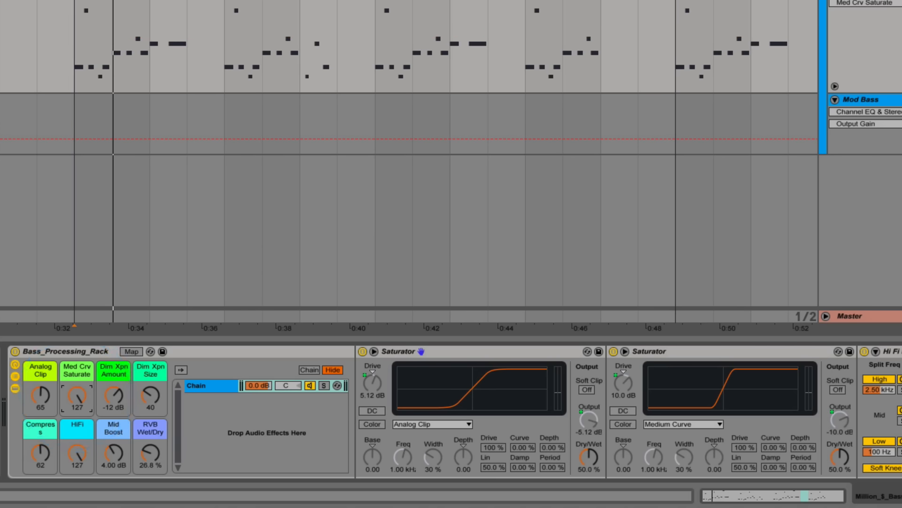
pyautogui.moveTo(76, 395); pyautogui.dragTo(76, 422)
# Collapse both Saturator devices and select the Hi Fi Multiband
pyautogui.hscroll(3, 78, 393)
pyautogui.doubleClick(288, 350)
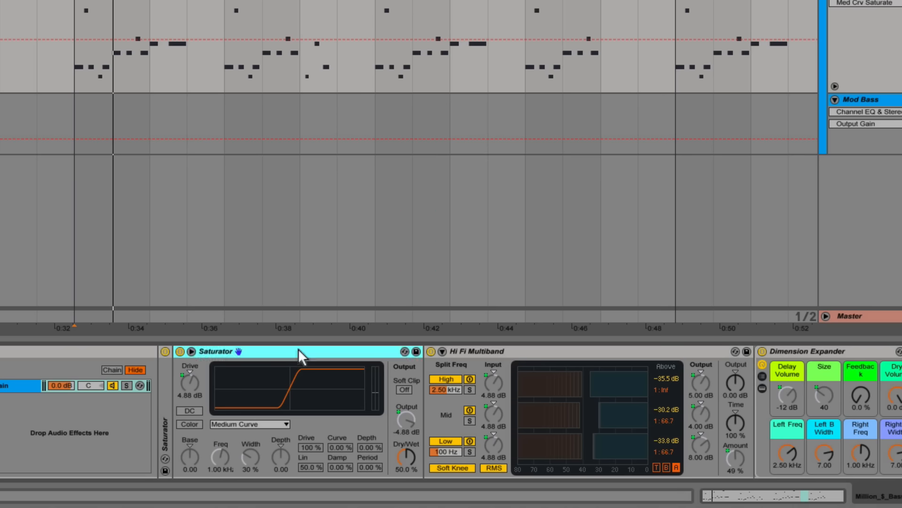
pyautogui.doubleClick(298, 350)
pyautogui.click(332, 350)
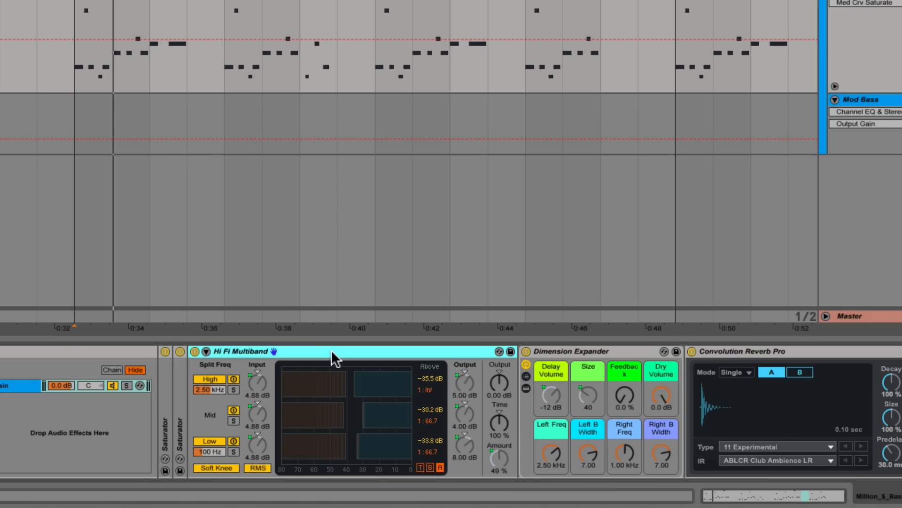
pyautogui.hscroll(-2, 333, 354)
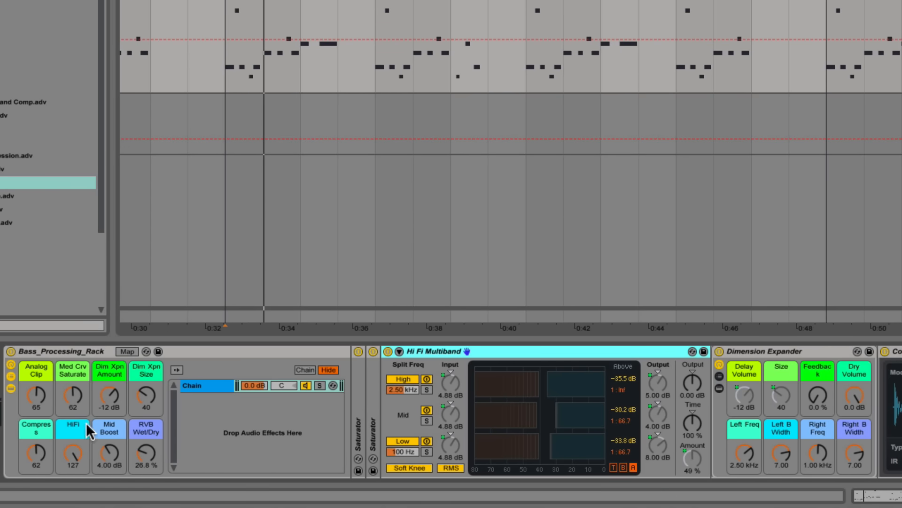
# Set Compress to 64 and Mid Boost to 4.80 dB while examining their mapped Hi Fi Multiband controls and those of HiFi
pyautogui.moveTo(46, 458); pyautogui.dragTo(37, 458)
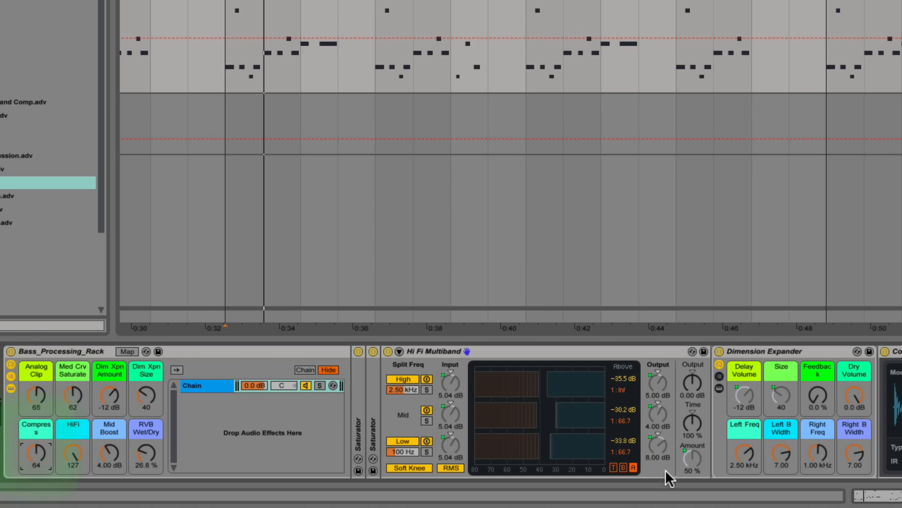
pyautogui.click(696, 458)
pyautogui.moveTo(37, 456); pyautogui.dragTo(36, 460)
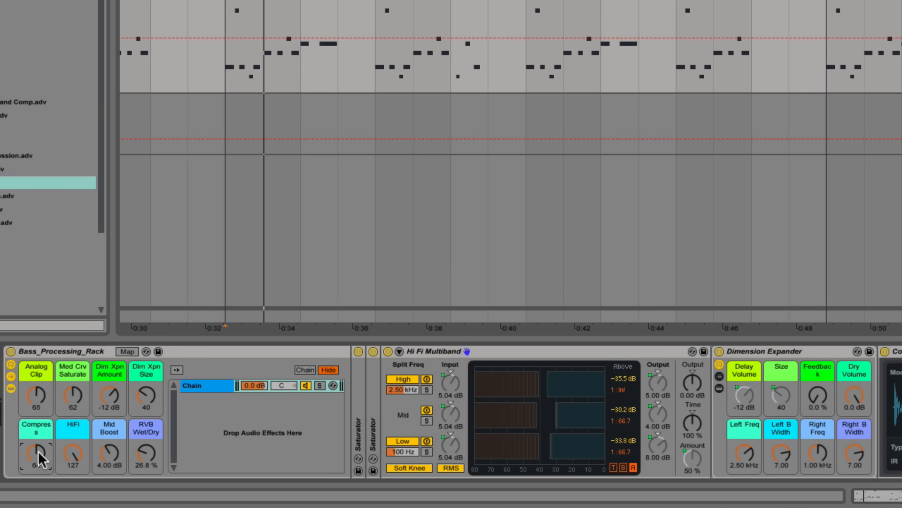
pyautogui.moveTo(74, 455)
pyautogui.mouseDown()
pyautogui.moveTo(74, 507)
pyautogui.moveTo(74, 456)
pyautogui.mouseUp()
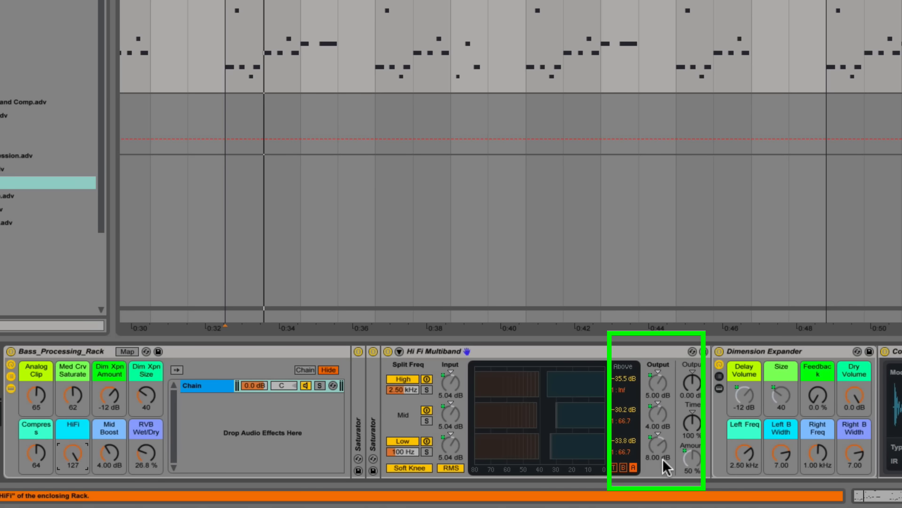
pyautogui.moveTo(75, 466); pyautogui.dragTo(73, 395)
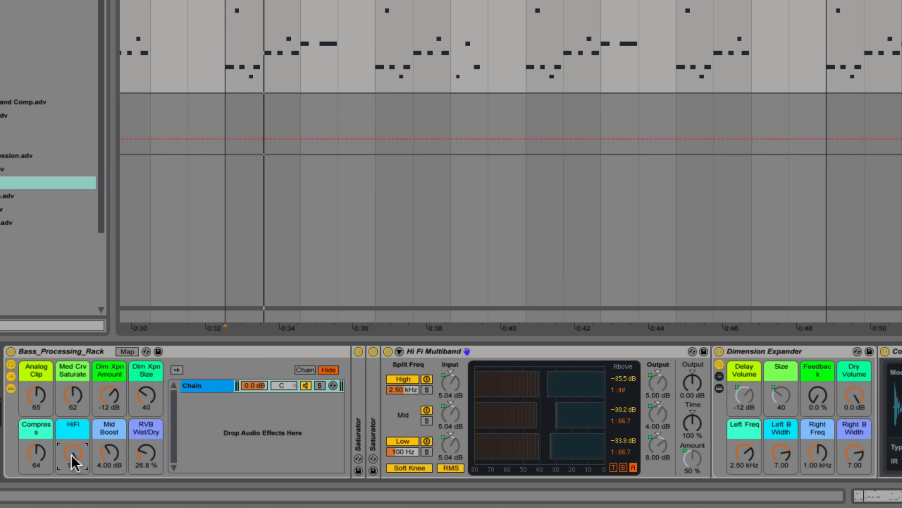
pyautogui.moveTo(72, 454)
pyautogui.mouseDown()
pyautogui.moveTo(72, 442)
pyautogui.moveTo(73, 455)
pyautogui.mouseUp()
pyautogui.moveTo(114, 458)
pyautogui.mouseDown()
pyautogui.moveTo(113, 434)
pyautogui.moveTo(114, 475)
pyautogui.moveTo(114, 442)
pyautogui.moveTo(113, 463)
pyautogui.mouseUp()
# Play the bass and compare the Compress and HiFi macros at 0 and at 127
pyautogui.moveTo(44, 467); pyautogui.dragTo(45, 488)
pyautogui.press('space')
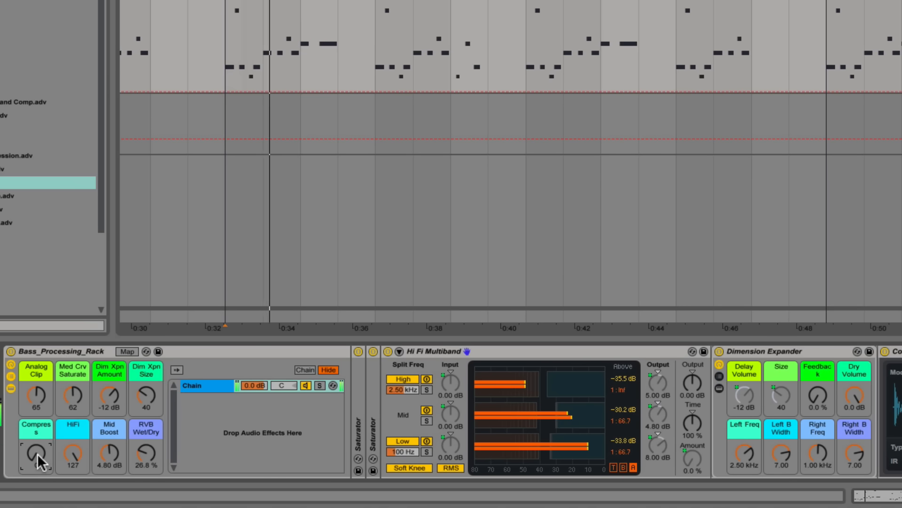
pyautogui.moveTo(64, 454); pyautogui.dragTo(63, 505)
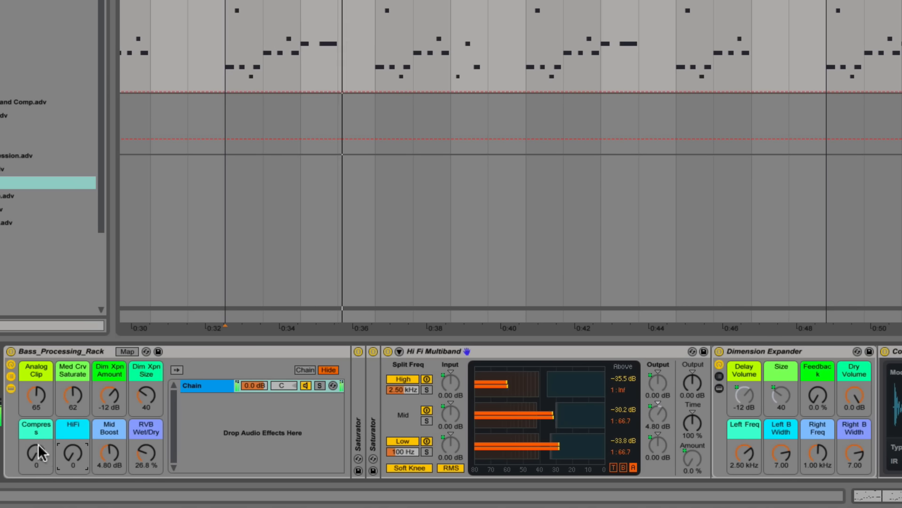
pyautogui.moveTo(37, 449); pyautogui.dragTo(37, 409)
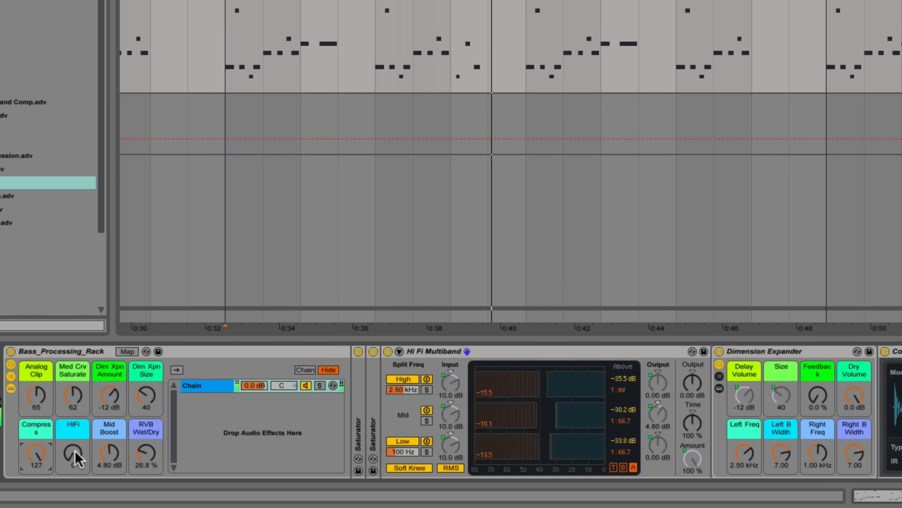
pyautogui.moveTo(75, 450); pyautogui.dragTo(75, 390)
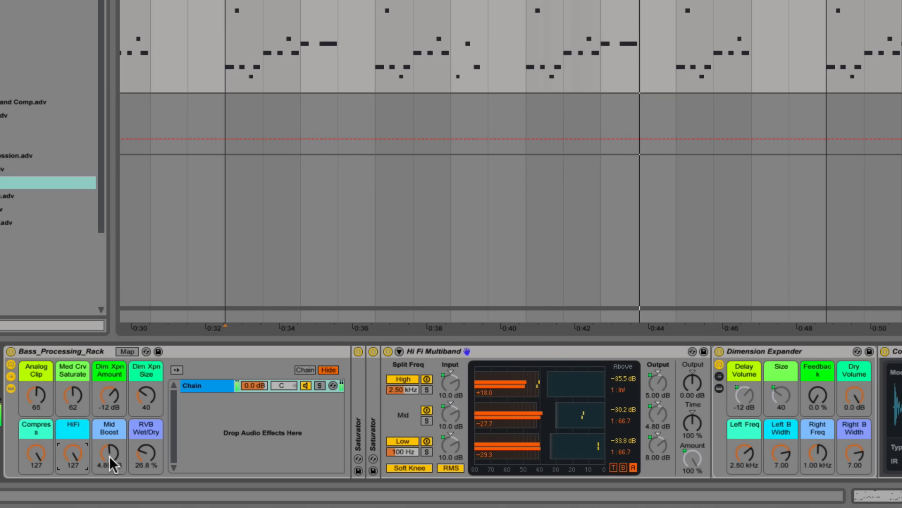
# Try Mid Boost at 10.0 dB, and settle on 4.88 dB for Mid Boost and 65 for Compress
pyautogui.moveTo(111, 459); pyautogui.dragTo(111, 485)
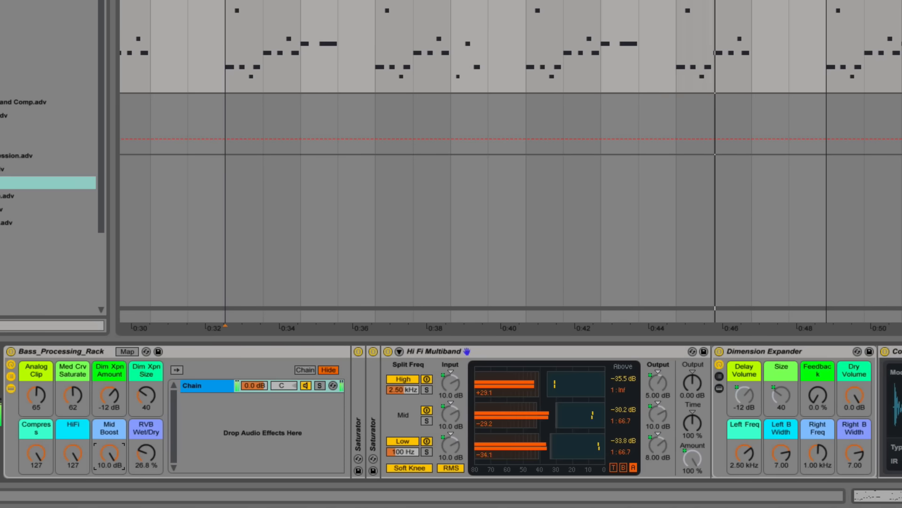
pyautogui.moveTo(111, 485); pyautogui.dragTo(111, 456)
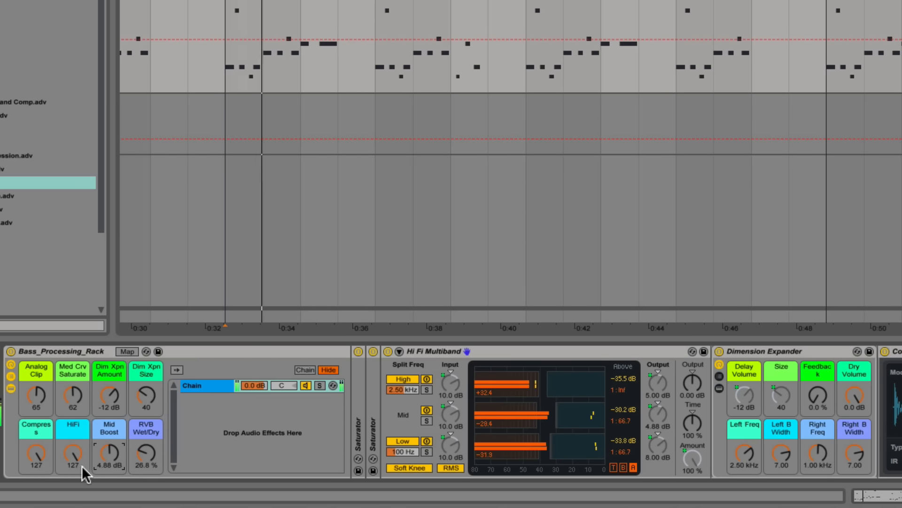
pyautogui.moveTo(36, 455); pyautogui.dragTo(34, 459)
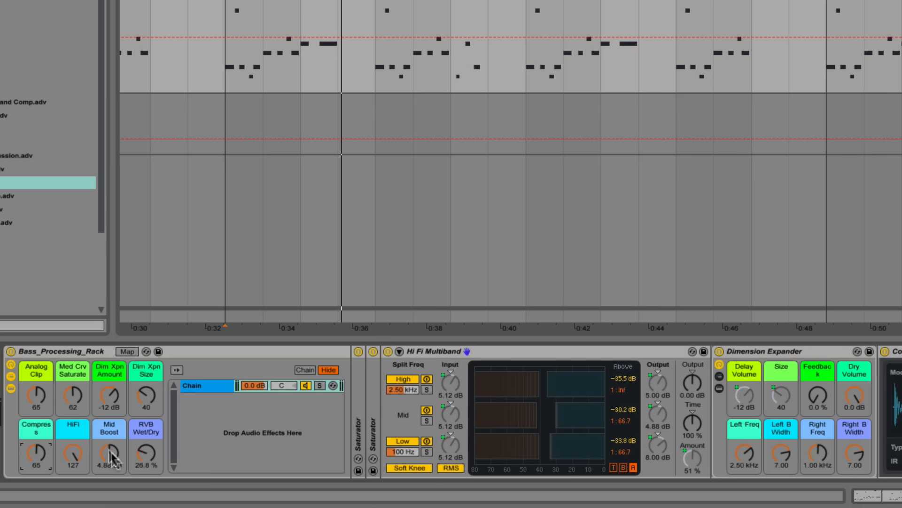
# Collapse the Hi Fi Multiband and show the Filter Delay inside the Dimension Expander
pyautogui.click(522, 350)
pyautogui.doubleClick(522, 350)
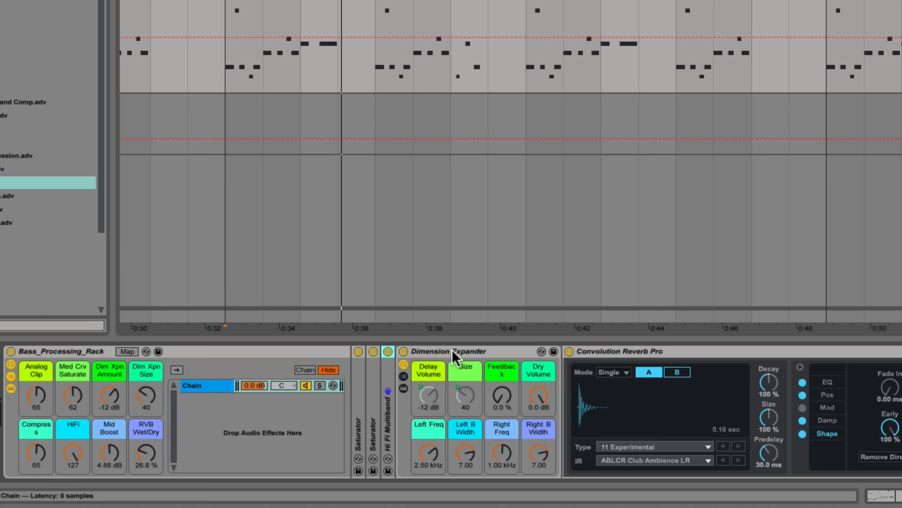
pyautogui.click(402, 388)
pyautogui.click(637, 350)
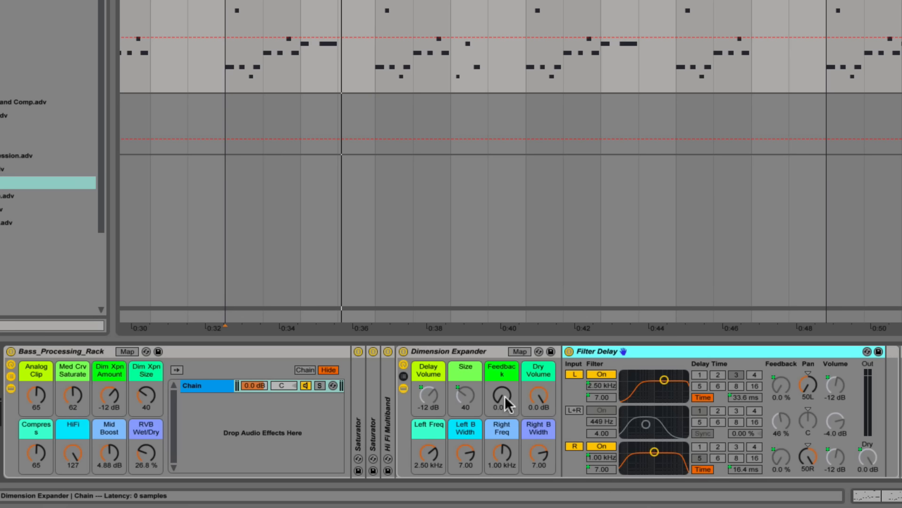
pyautogui.click(472, 351)
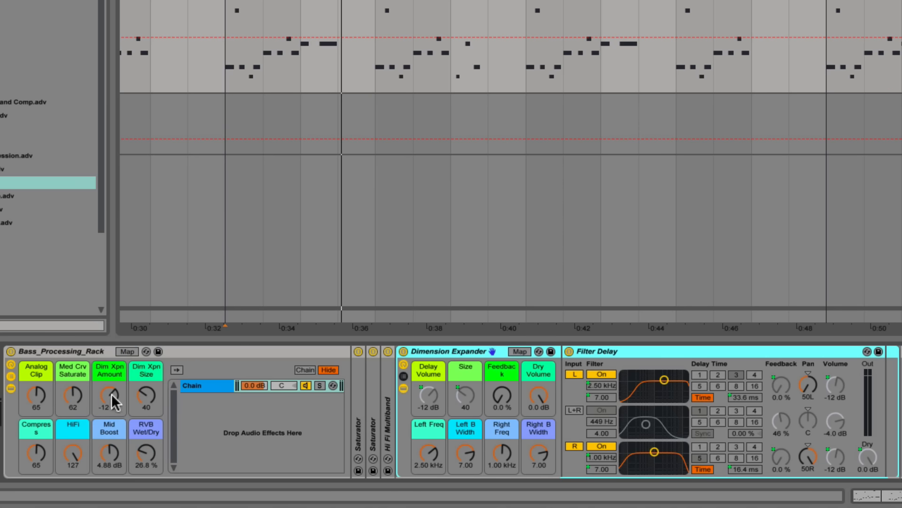
# Audition the Dim Xpn macros from their minimums, settling on -7.5 dB for Dim Xpn Amount and 65 for Dim Xpn Size
pyautogui.moveTo(110, 392); pyautogui.dragTo(111, 423)
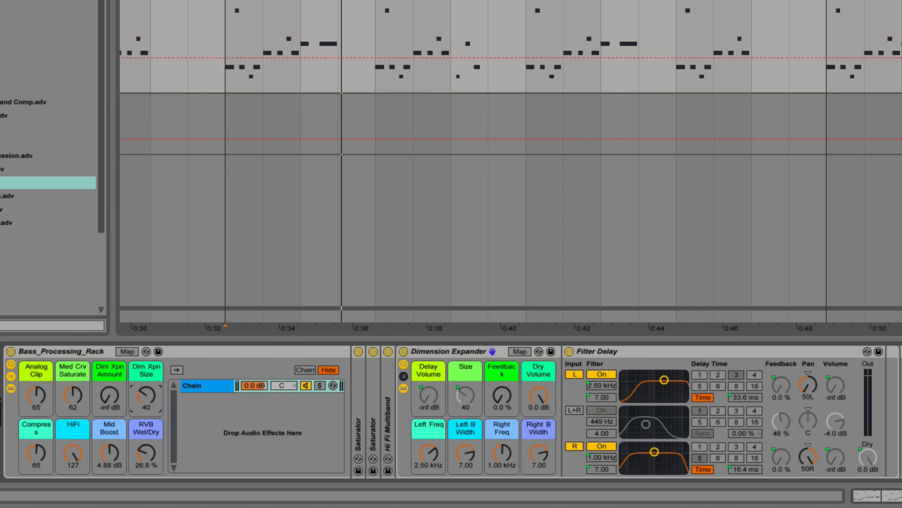
pyautogui.moveTo(146, 395); pyautogui.dragTo(146, 425)
pyautogui.moveTo(111, 391); pyautogui.dragTo(111, 360)
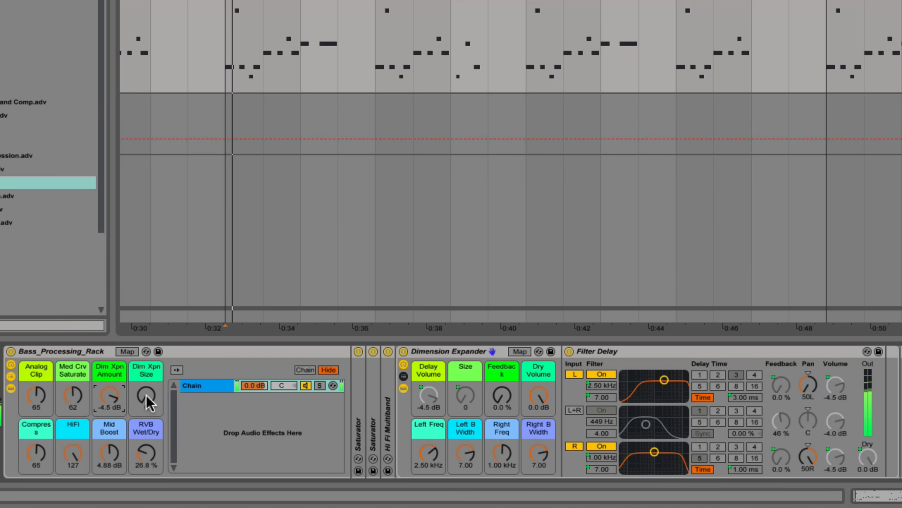
pyautogui.moveTo(146, 394); pyautogui.dragTo(112, 411)
pyautogui.click(132, 397)
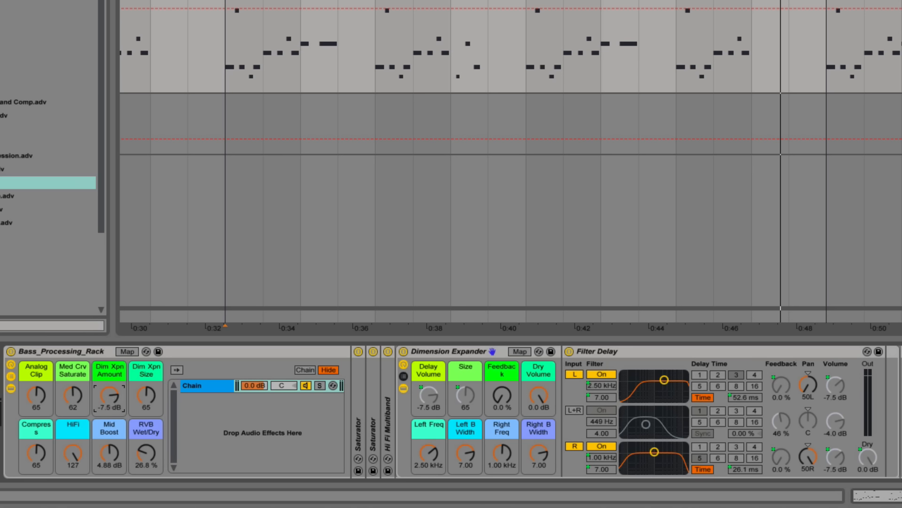
# Collapse the Dimension Expander and select Convolution Reverb Pro
pyautogui.doubleClick(452, 350)
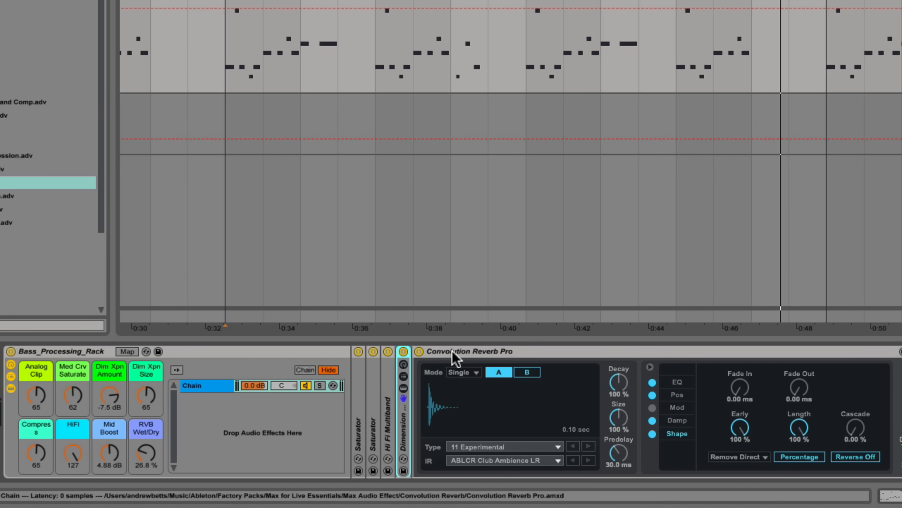
pyautogui.click(545, 350)
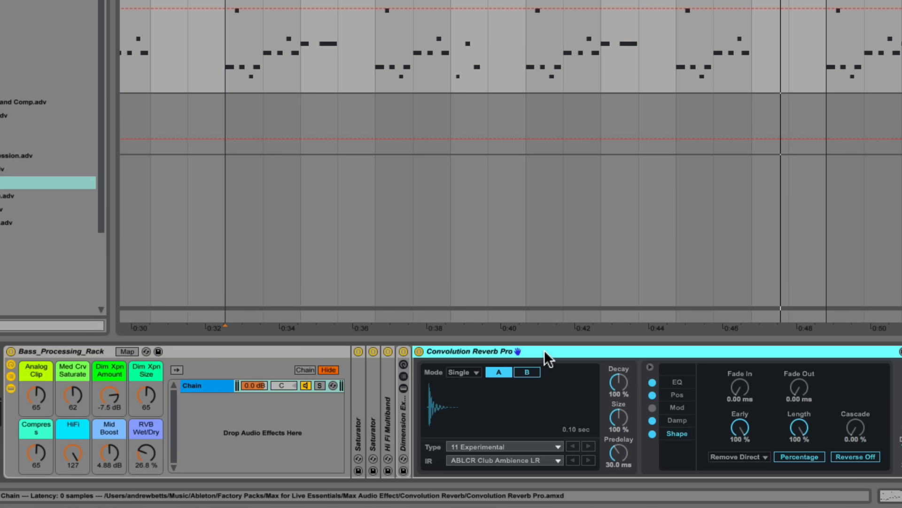
# Examine the EQ, Pos, Damp and Shape settings of Convolution Reverb Pro, switching Reverse on and back off
pyautogui.click(675, 382)
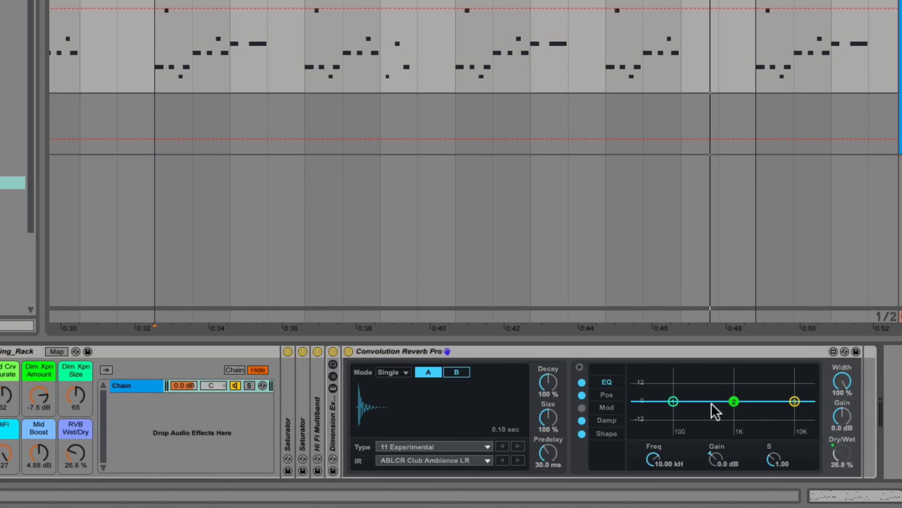
pyautogui.click(605, 395)
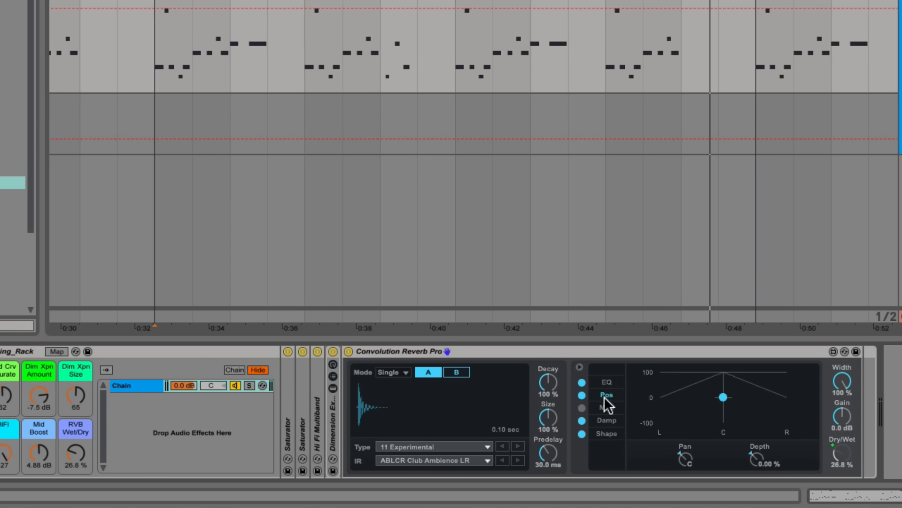
pyautogui.click(607, 421)
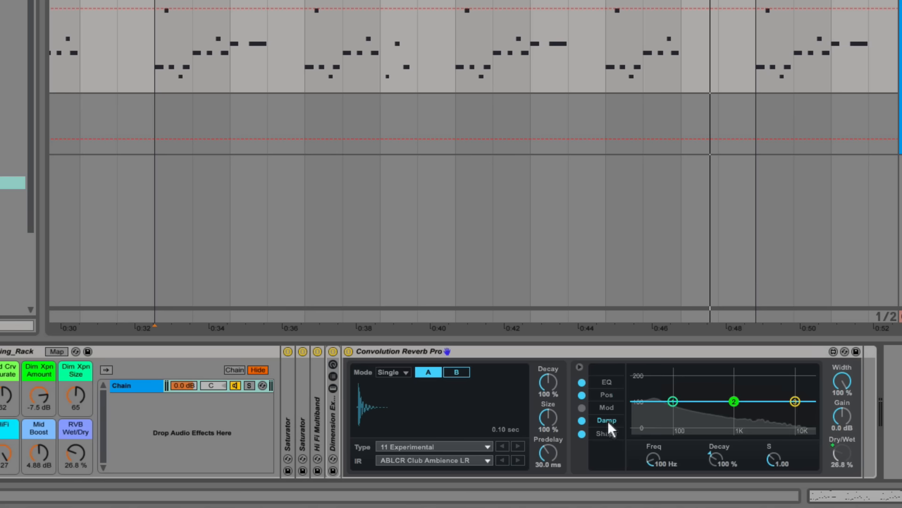
pyautogui.click(605, 433)
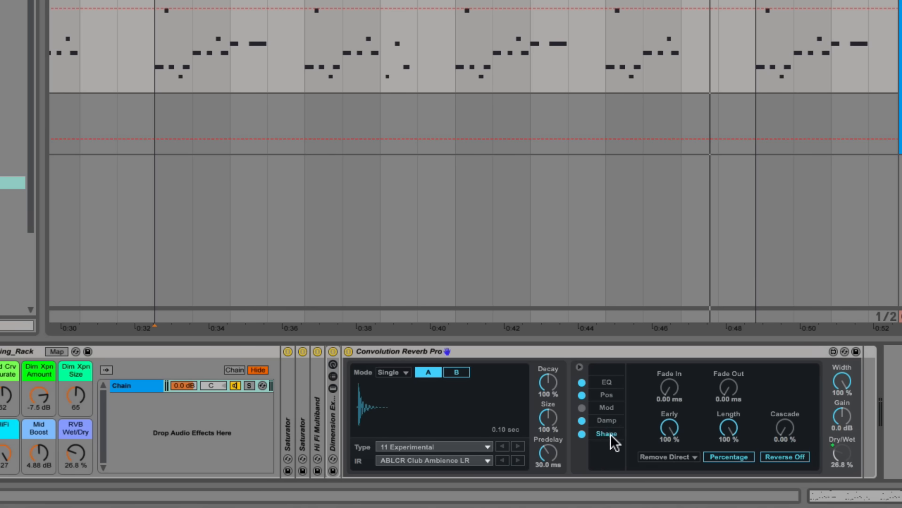
pyautogui.click(785, 457)
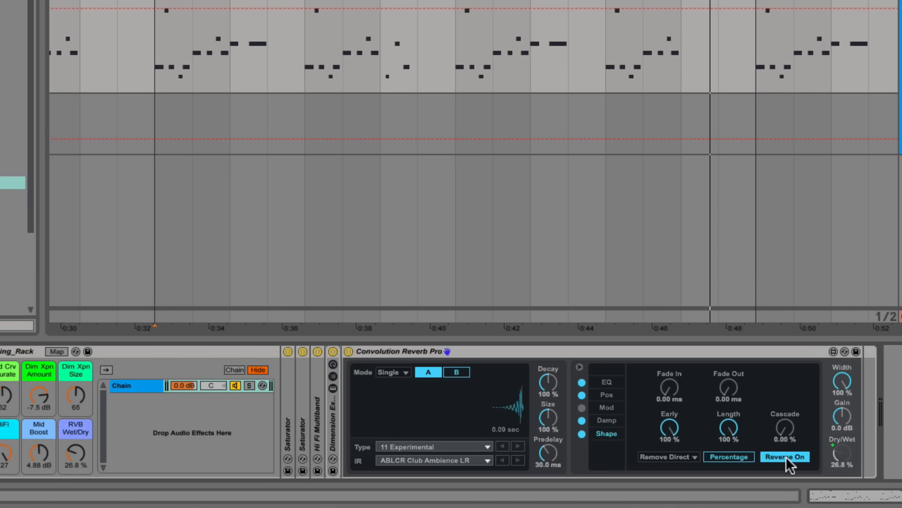
pyautogui.click(786, 455)
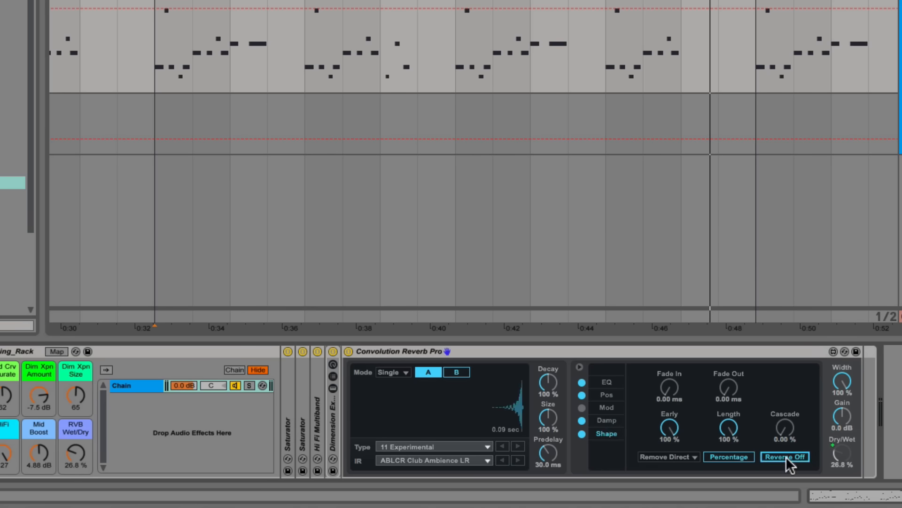
# Show the reverb's EQ and browse its impulse response lists, keeping type 11 Experimental and IR ABLCR Club Ambience LR
pyautogui.click(611, 384)
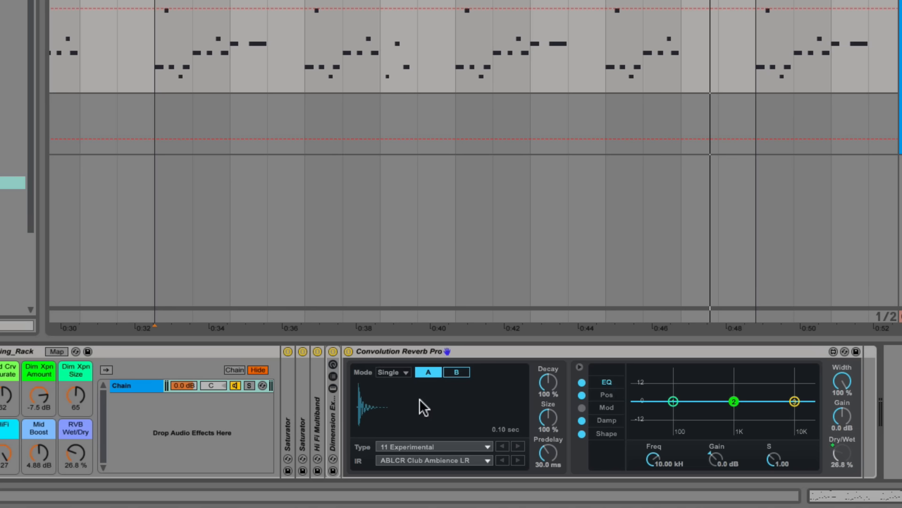
pyautogui.click(419, 445)
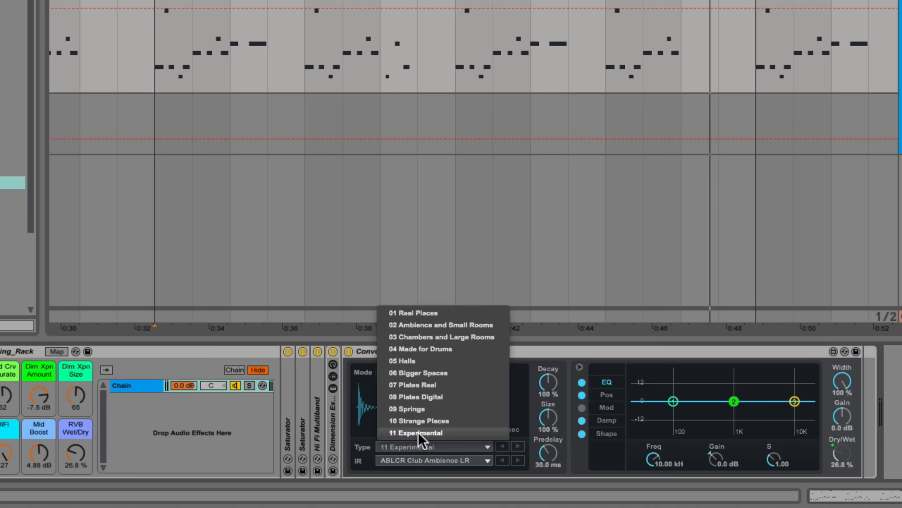
pyautogui.click(419, 431)
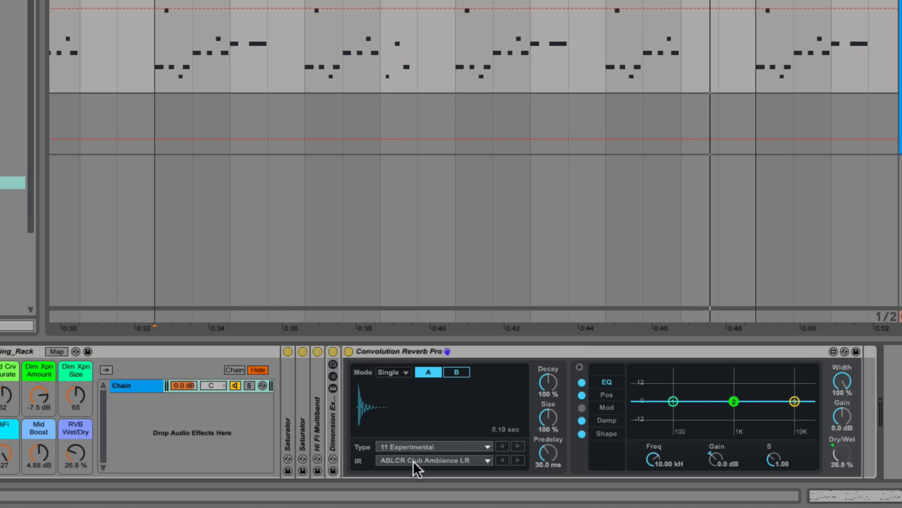
pyautogui.click(413, 460)
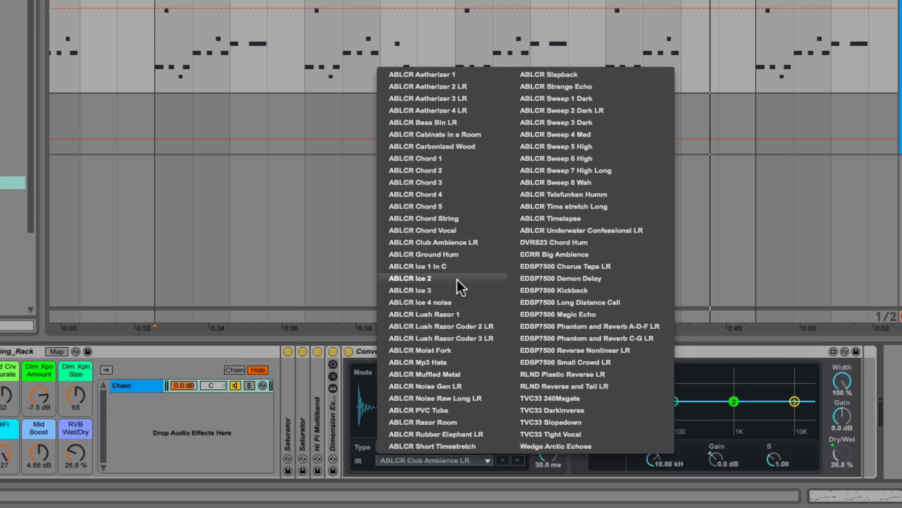
pyautogui.click(441, 242)
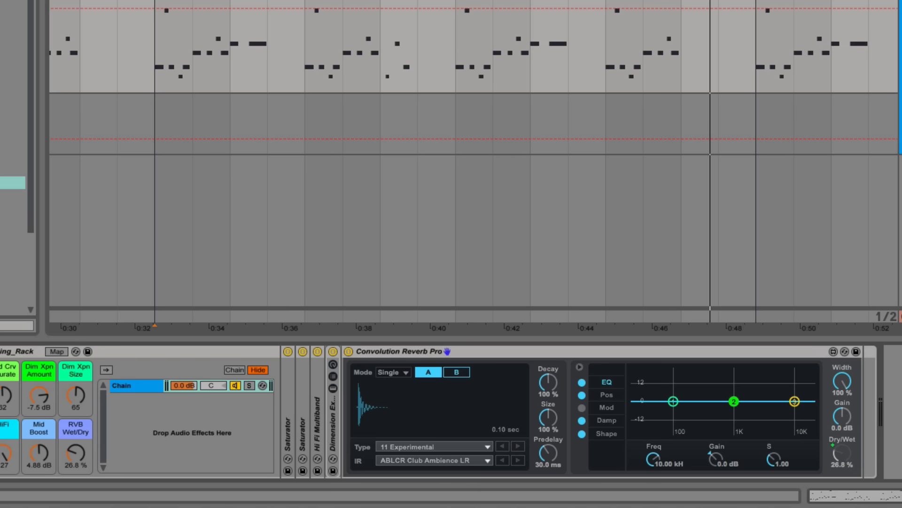
# Try a predelay of 0.00 ms on Convolution Reverb Pro and undo the change
pyautogui.hscroll(-5, 779, 424)
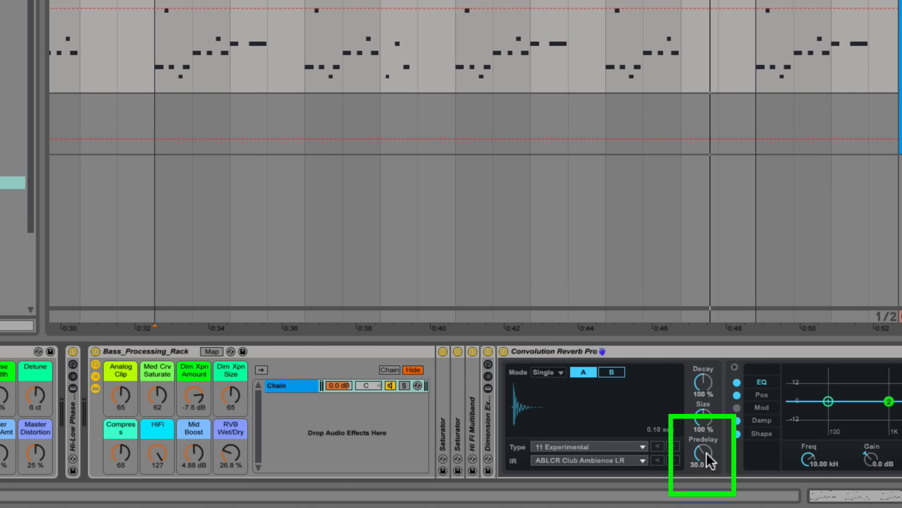
pyautogui.moveTo(706, 452); pyautogui.dragTo(708, 454)
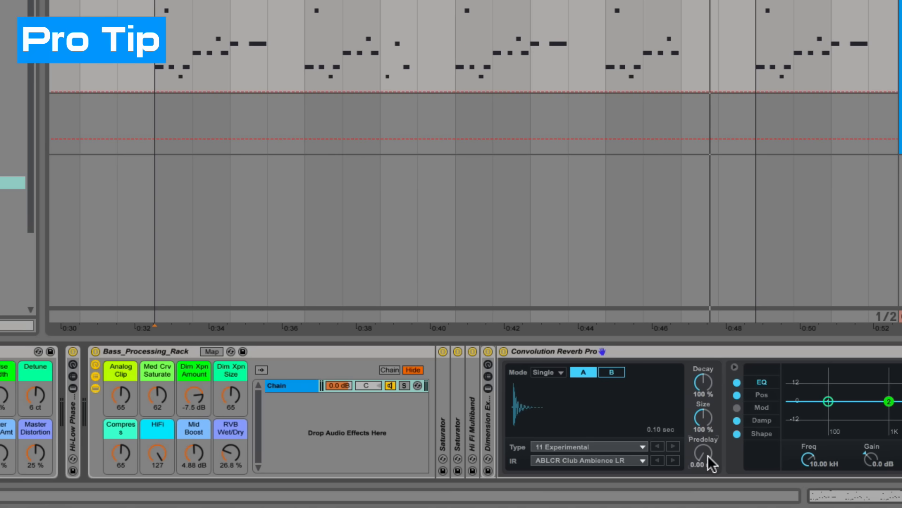
pyautogui.press('super+z')
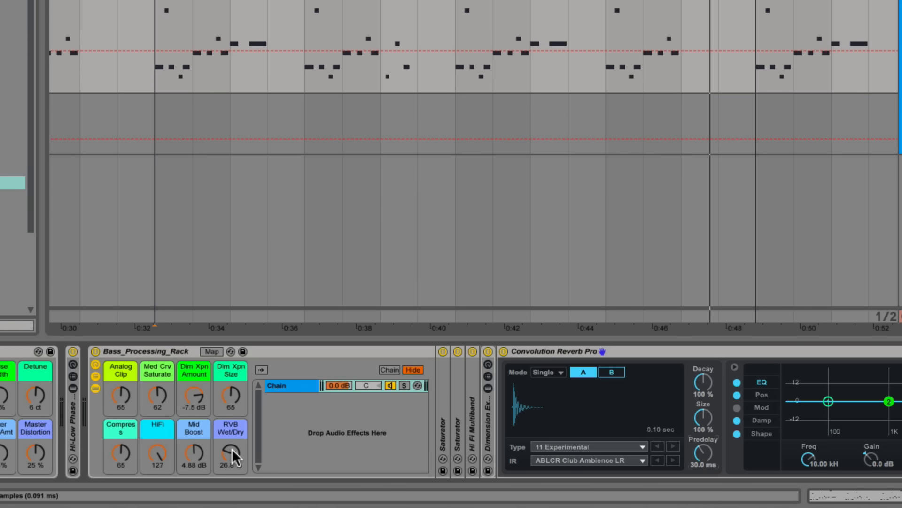
# Audition the RVB Wet/Dry macro from 0.00 % during playback, settling on 18.1 %, and stop playback
pyautogui.moveTo(230, 451); pyautogui.dragTo(230, 482)
pyautogui.press('space')
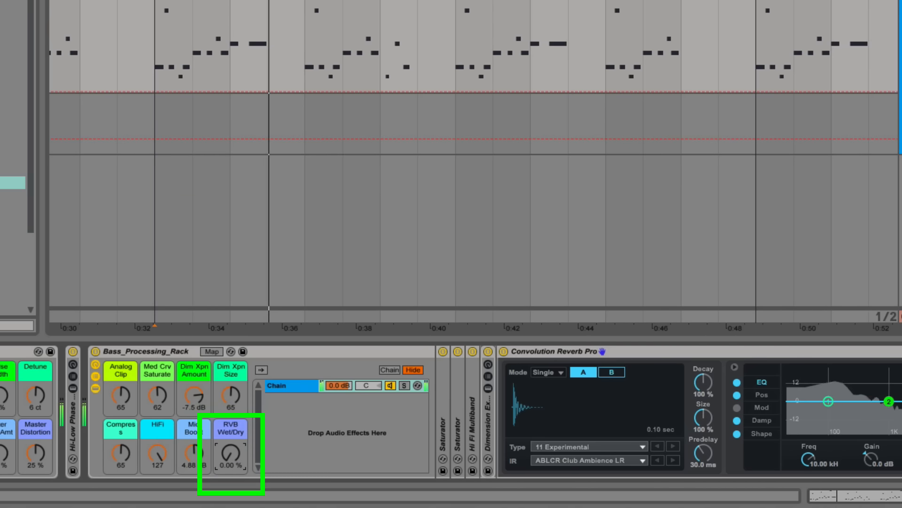
pyautogui.moveTo(230, 452)
pyautogui.mouseDown()
pyautogui.moveTo(230, 354)
pyautogui.moveTo(231, 449)
pyautogui.mouseUp()
pyautogui.press('space')
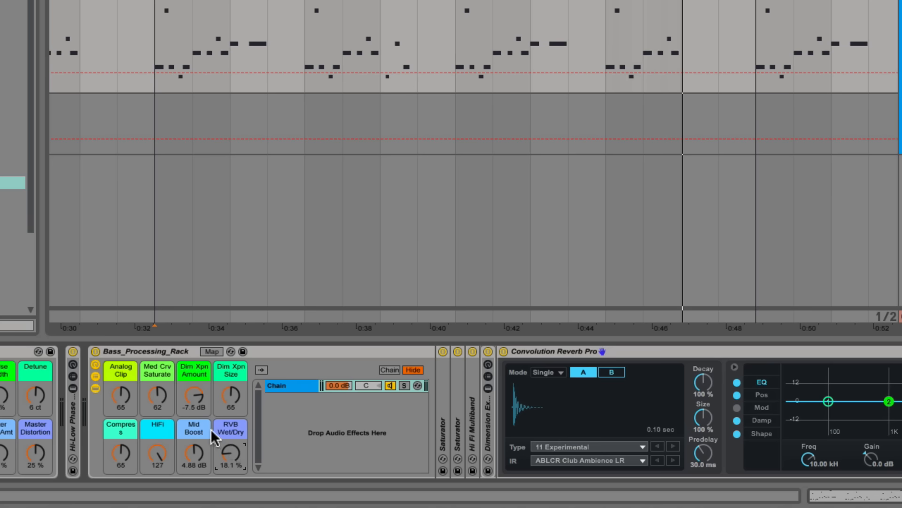
# Reduce Bass_Processing_Rack and the unfolded Hi-Low Phase Inv Multiband to their macros only, and select Bass_Processing_Rack
pyautogui.click(96, 388)
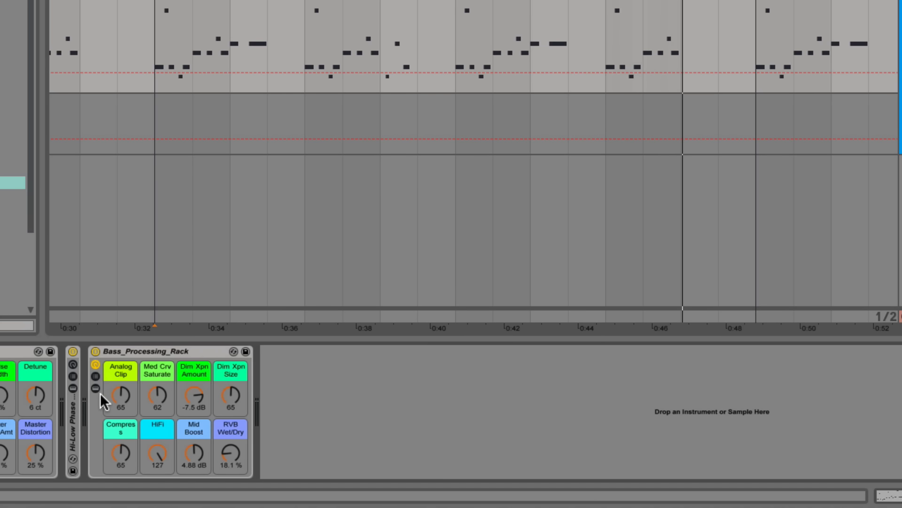
pyautogui.doubleClick(74, 419)
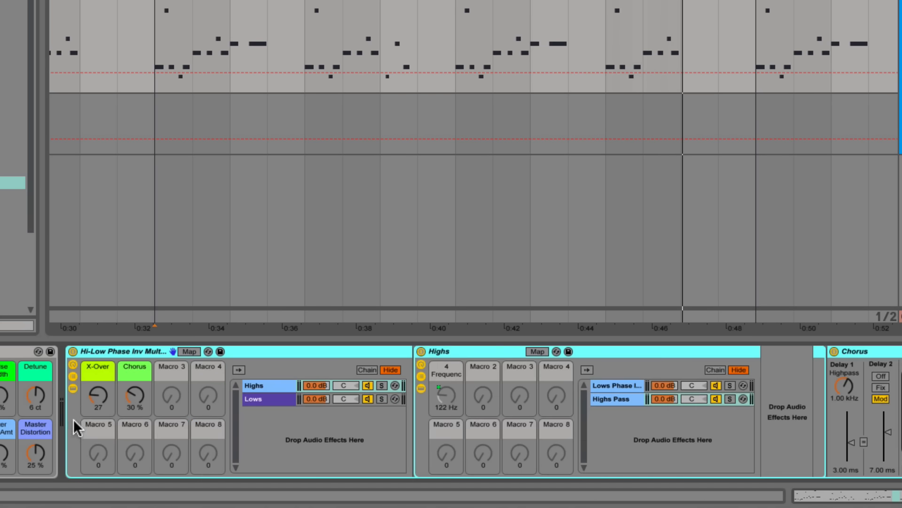
pyautogui.click(73, 386)
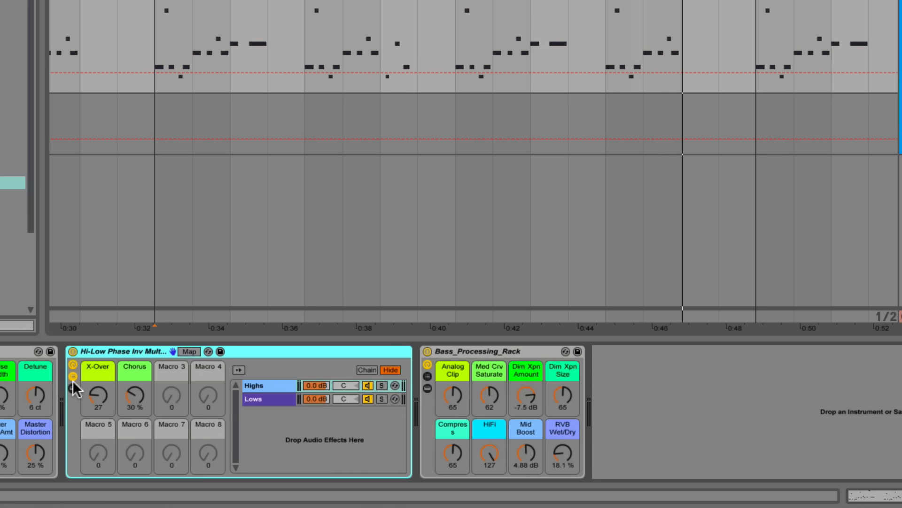
pyautogui.click(72, 376)
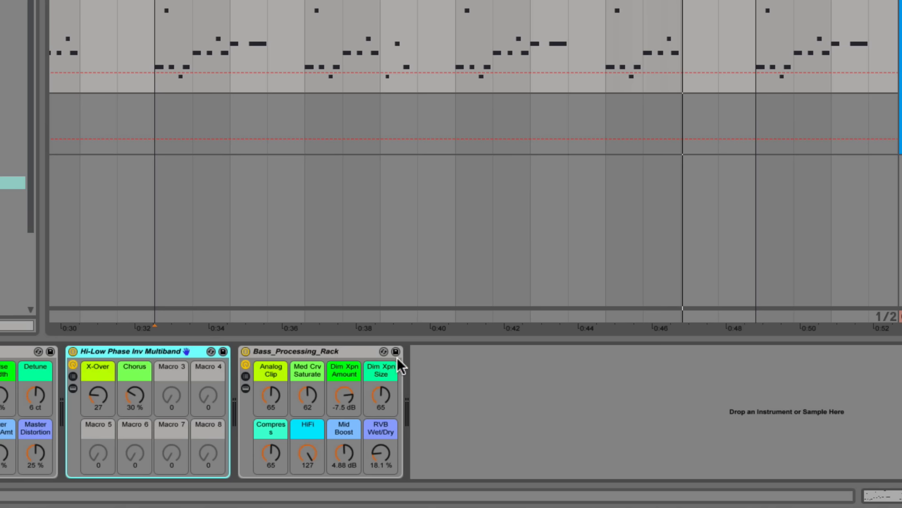
pyautogui.click(311, 352)
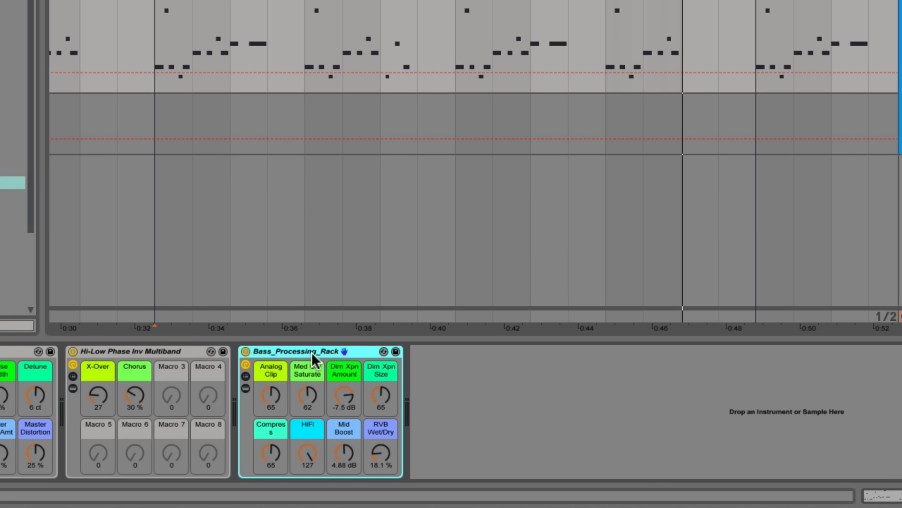